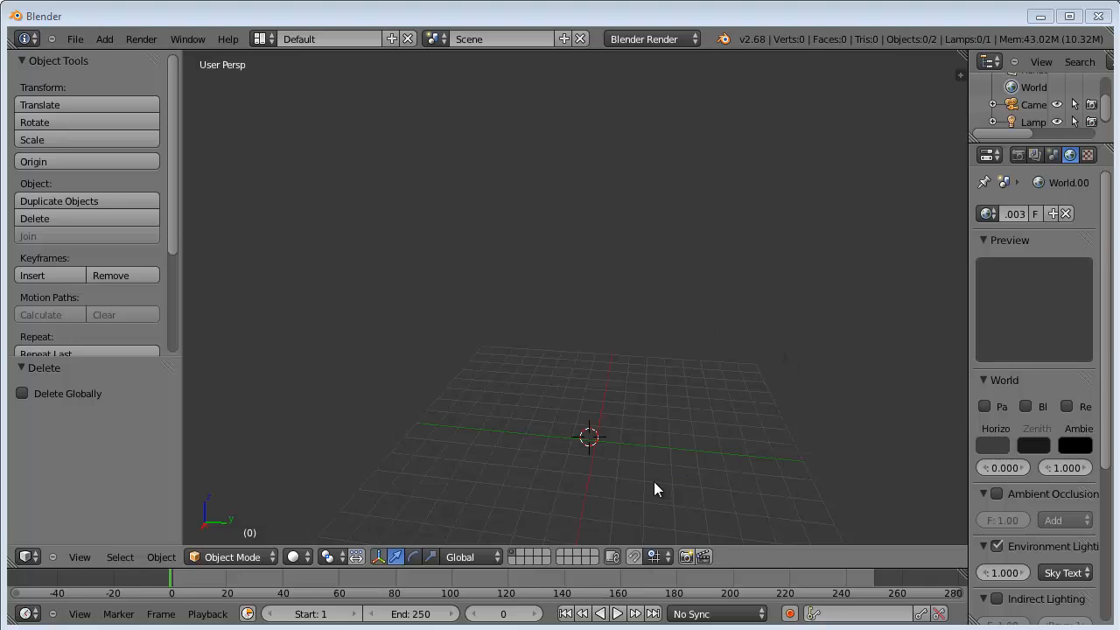
Open the add-ons section of the user preferences and search for "sapling".
{"action": "left_click", "coordinate": [474, 316]}
{"action": "left_click", "coordinate": [75, 39]}
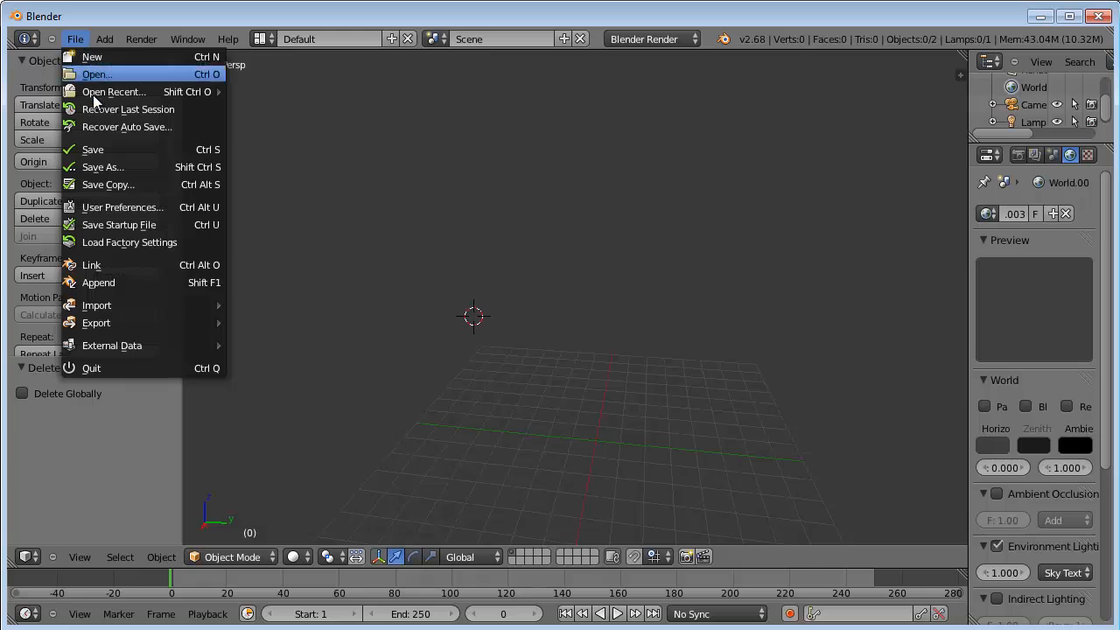
{"action": "left_click", "coordinate": [128, 206]}
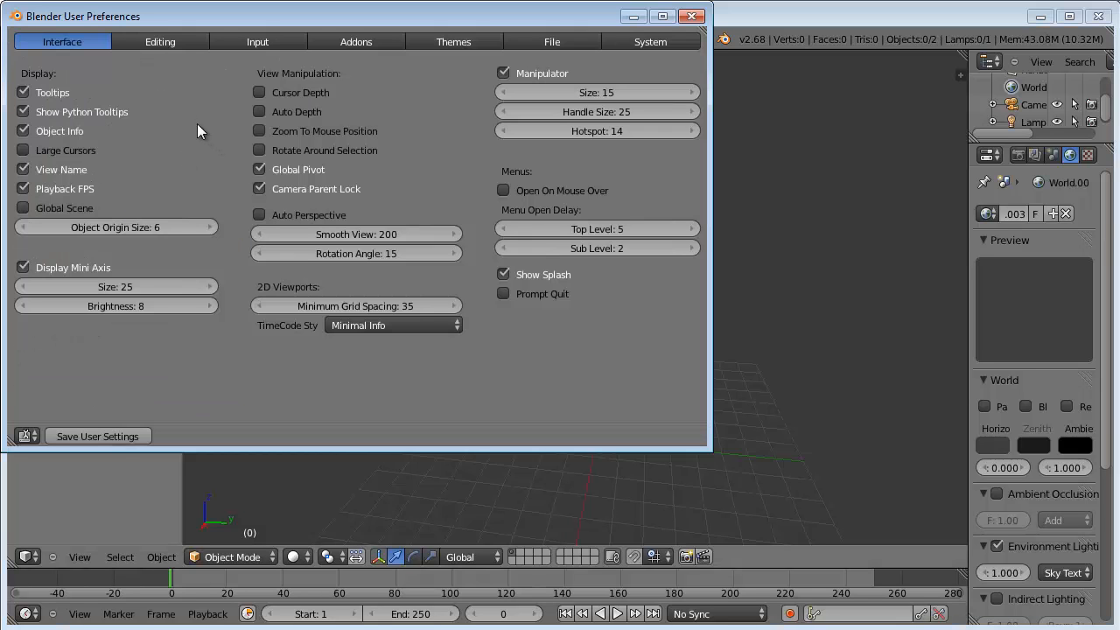
{"action": "left_click", "coordinate": [370, 45]}
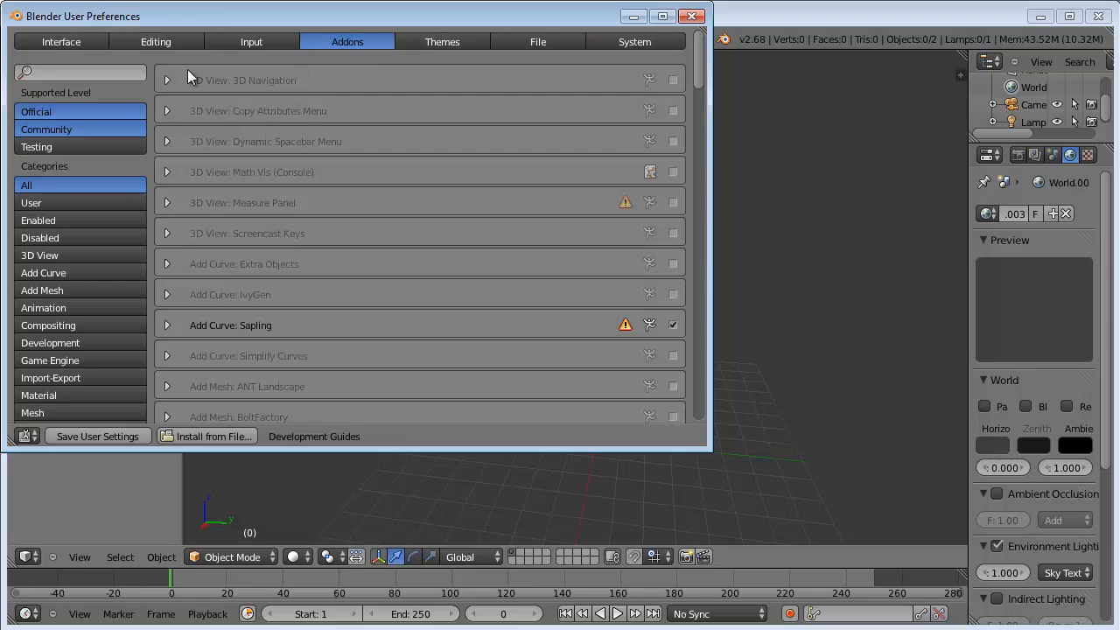
{"action": "left_click", "coordinate": [96, 72]}
{"action": "type", "text": "sapling"}
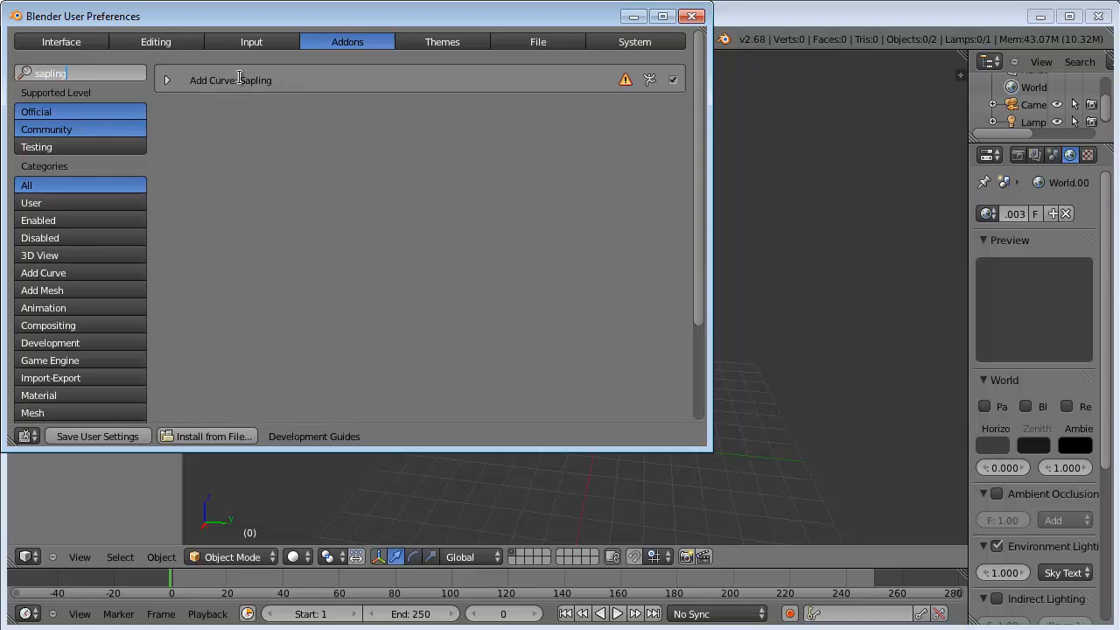
Make sure the Add Curve: Sapling add-on is enabled, and close the user preferences.
{"action": "left_click", "coordinate": [673, 86]}
{"action": "left_click", "coordinate": [673, 81]}
{"action": "left_click", "coordinate": [673, 79]}
{"action": "left_click", "coordinate": [692, 17]}
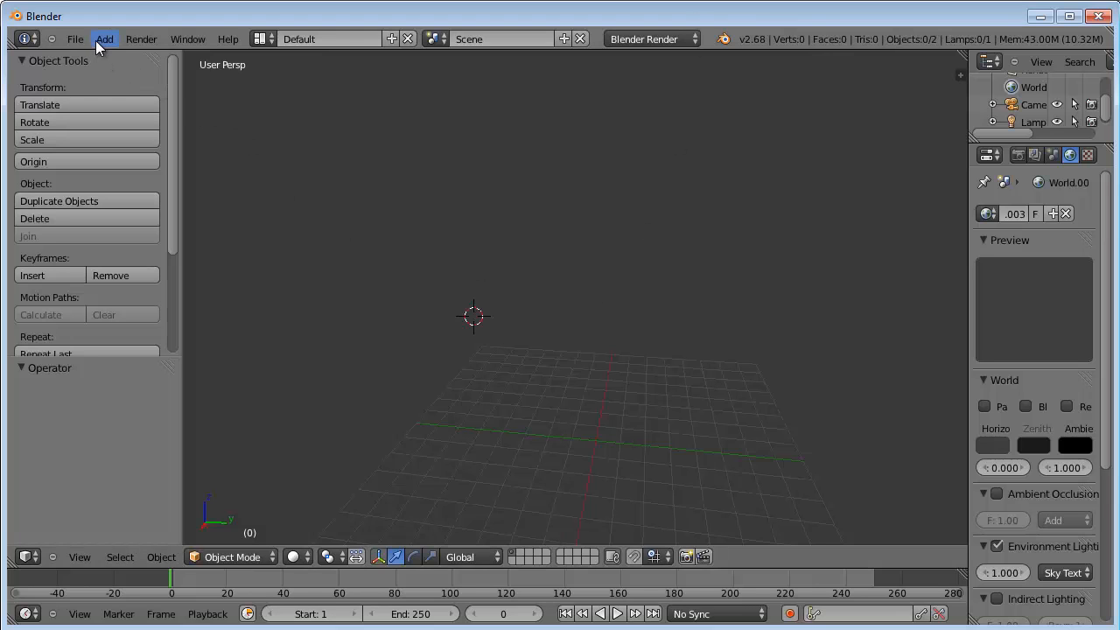
Reset the 3D cursor to the grid origin and add a Sapling tree curve there.
{"action": "key", "text": "shift+c"}
{"action": "middle_click_drag", "start_coordinate": [675, 445], "coordinate": [679, 470]}
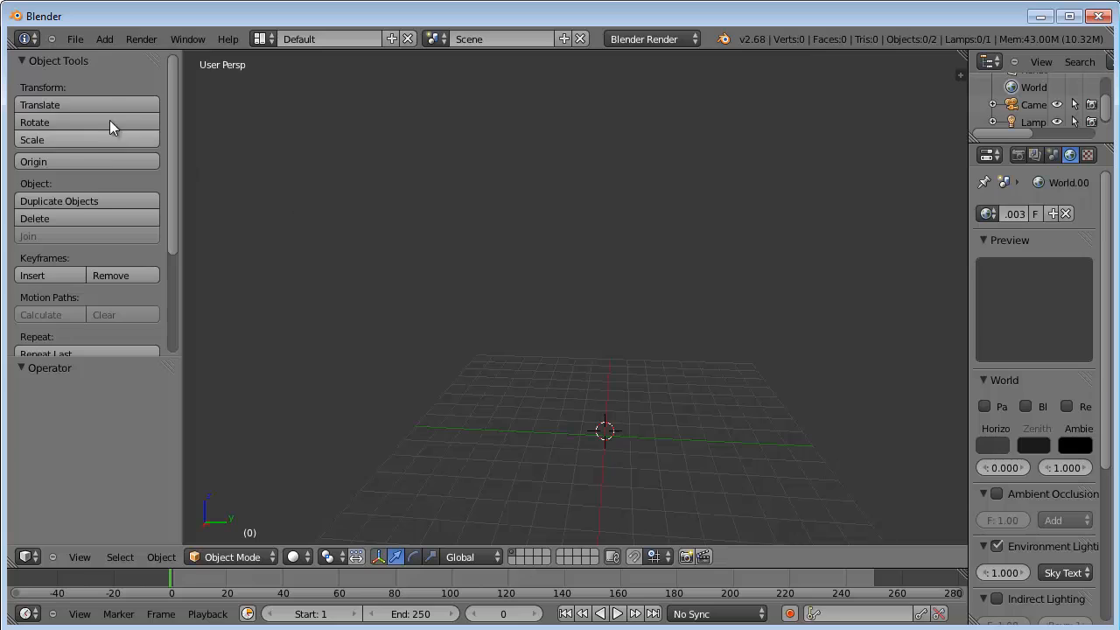
{"action": "left_click", "coordinate": [106, 40]}
{"action": "mouse_move", "coordinate": [127, 78]}
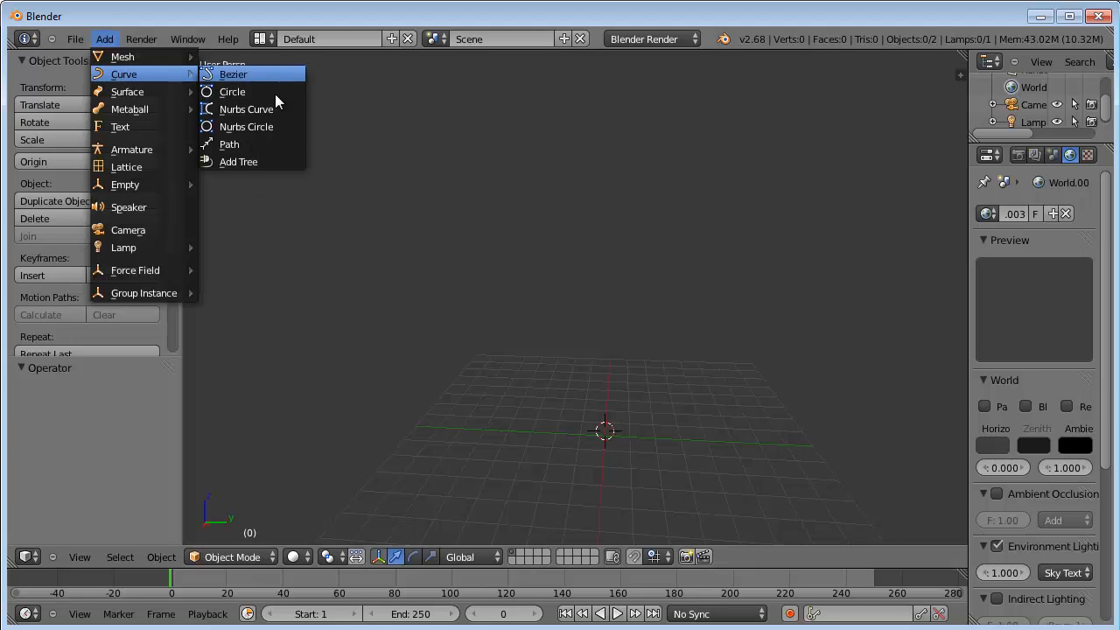
{"action": "left_click", "coordinate": [242, 164]}
{"action": "middle_click_drag", "start_coordinate": [643, 277], "coordinate": [621, 307]}
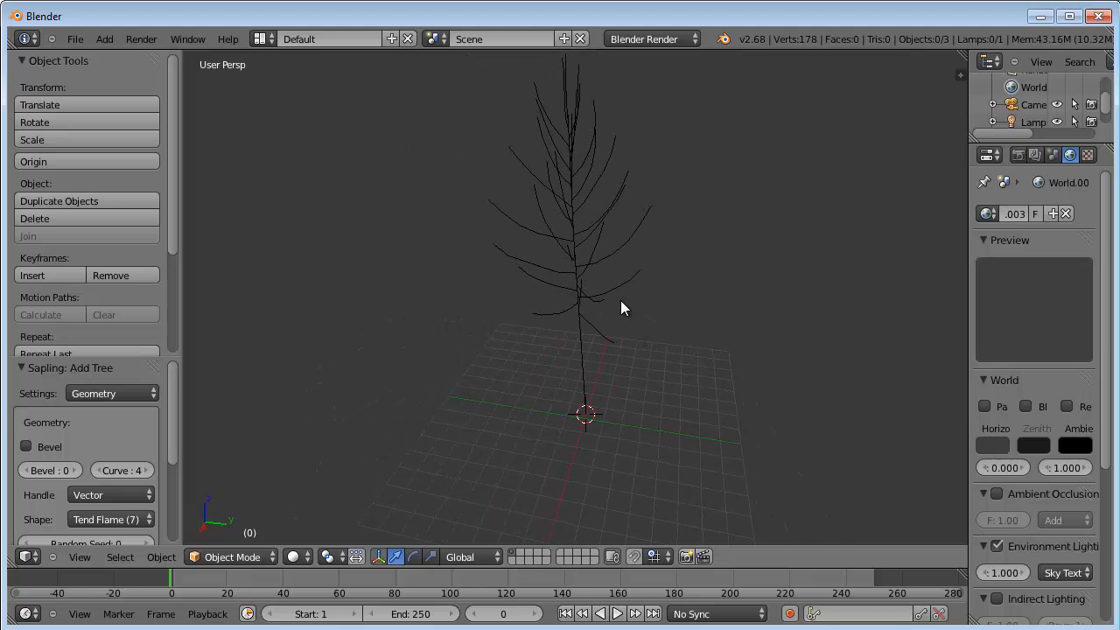
Enable Bevel in the tree's Geometry settings and set the bevel resolution to 2.
{"action": "mouse_move", "coordinate": [170, 405]}
{"action": "left_mouse_down"}
{"action": "mouse_move", "coordinate": [169, 468]}
{"action": "mouse_move", "coordinate": [169, 405]}
{"action": "left_mouse_up"}
{"action": "left_click", "coordinate": [26, 446]}
{"action": "scroll", "coordinate": [567, 366], "scroll_direction": "up", "scroll_amount": 3}
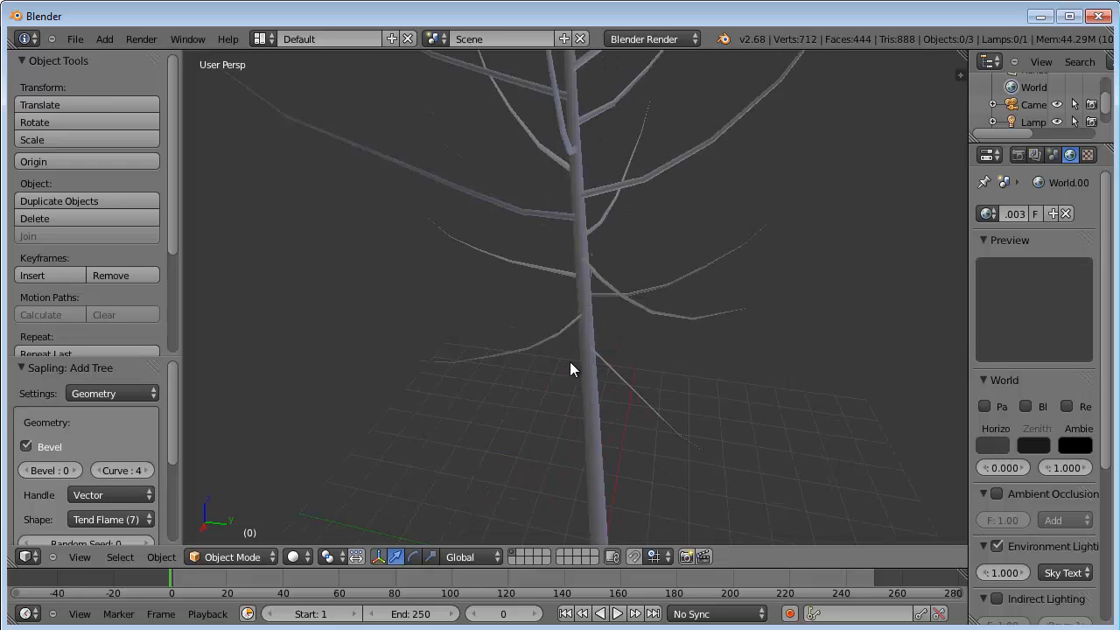
{"action": "scroll", "coordinate": [570, 362], "scroll_direction": "down", "scroll_amount": 2}
{"action": "left_click", "coordinate": [76, 471]}
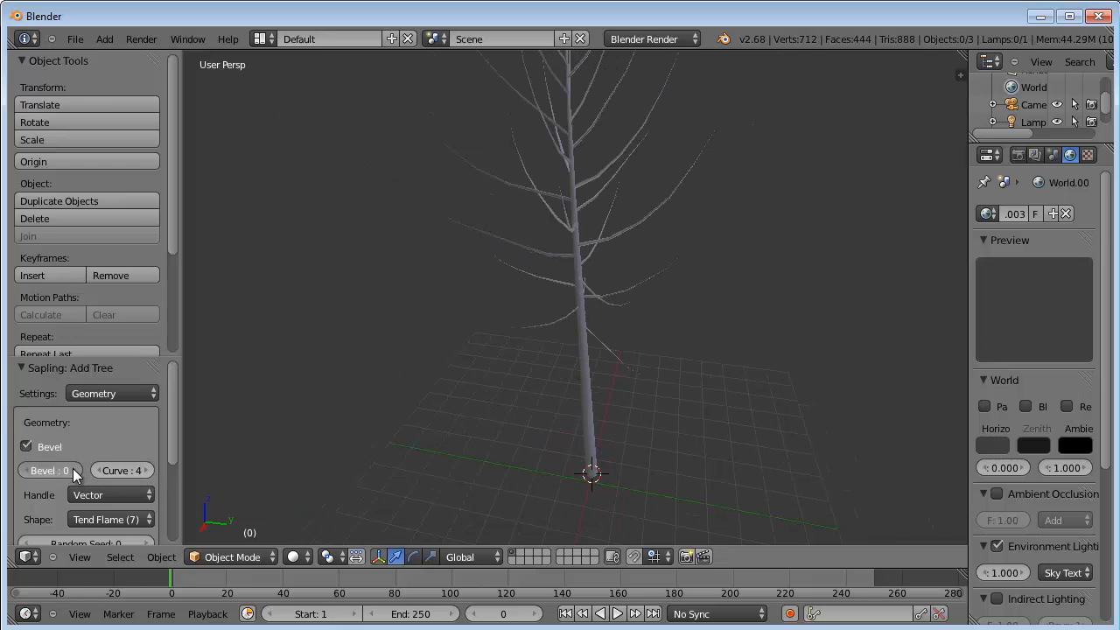
{"action": "left_click", "coordinate": [76, 471]}
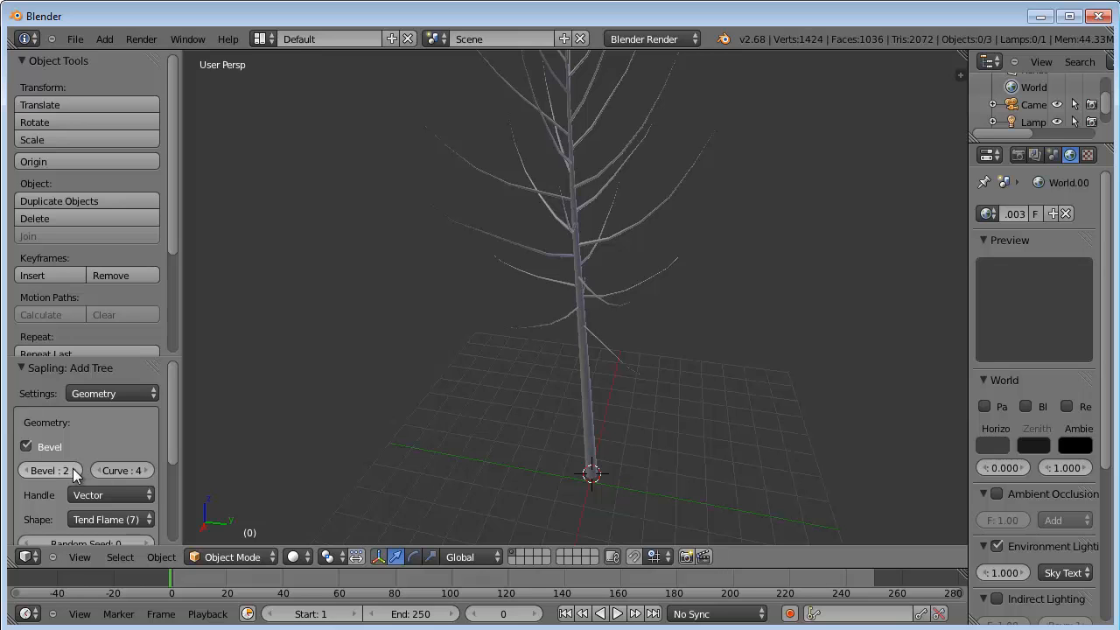
{"action": "scroll", "coordinate": [604, 324], "scroll_direction": "up", "scroll_amount": 5}
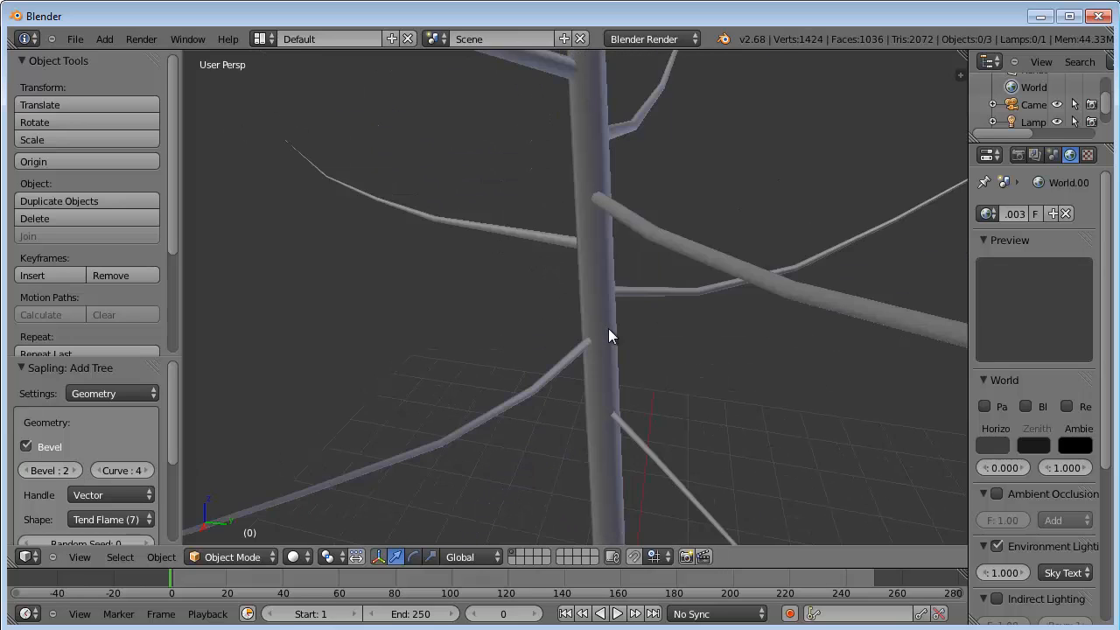
{"action": "scroll", "coordinate": [609, 330], "scroll_direction": "down", "scroll_amount": 6}
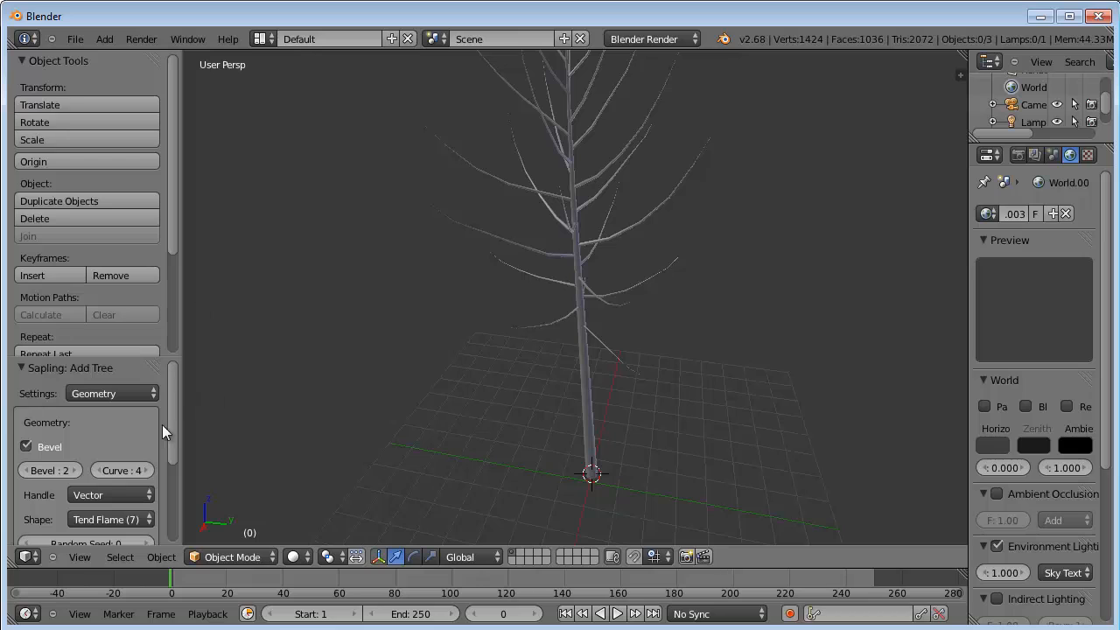
Try different level counts in the tree's Branch Splitting settings and set Levels to 3.
{"action": "left_click_drag", "start_coordinate": [171, 428], "coordinate": [169, 399]}
{"action": "left_click", "coordinate": [110, 394]}
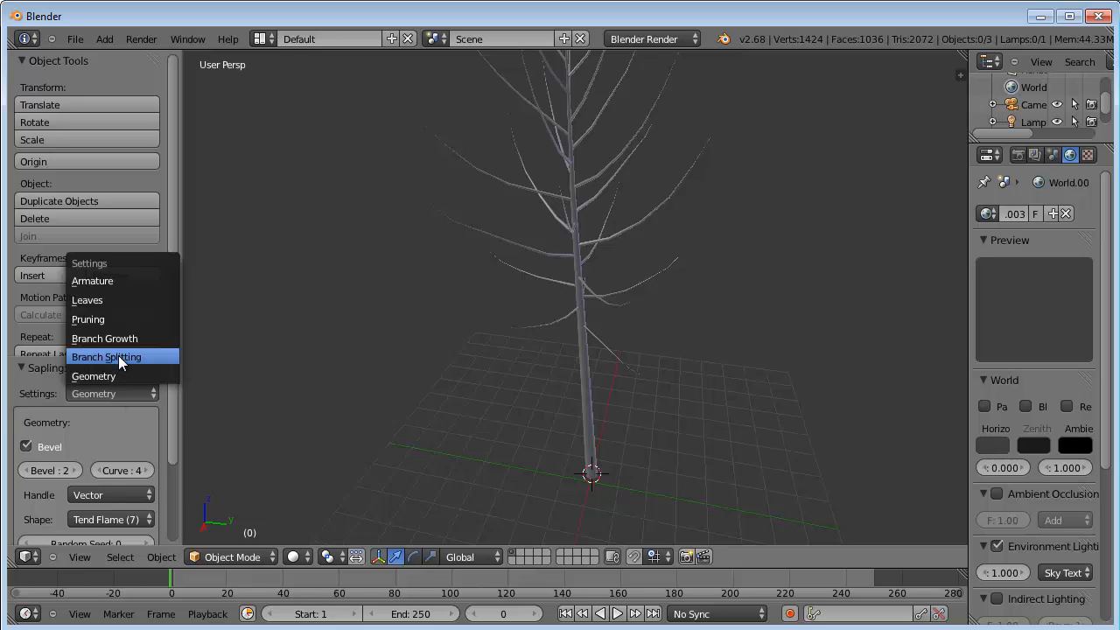
{"action": "left_click", "coordinate": [129, 355]}
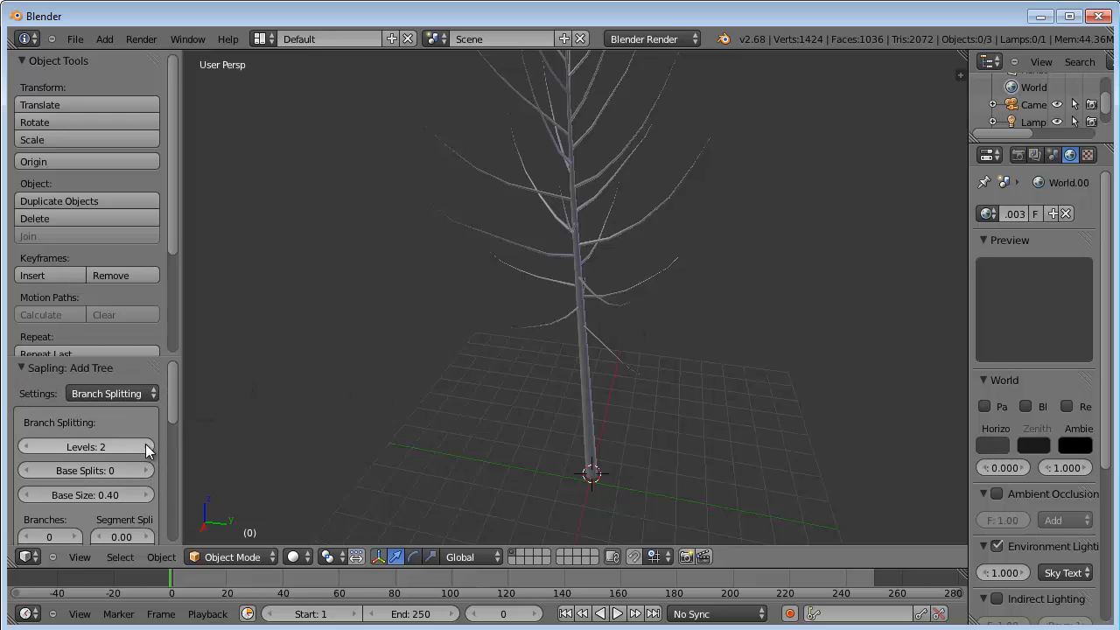
{"action": "left_click", "coordinate": [28, 447]}
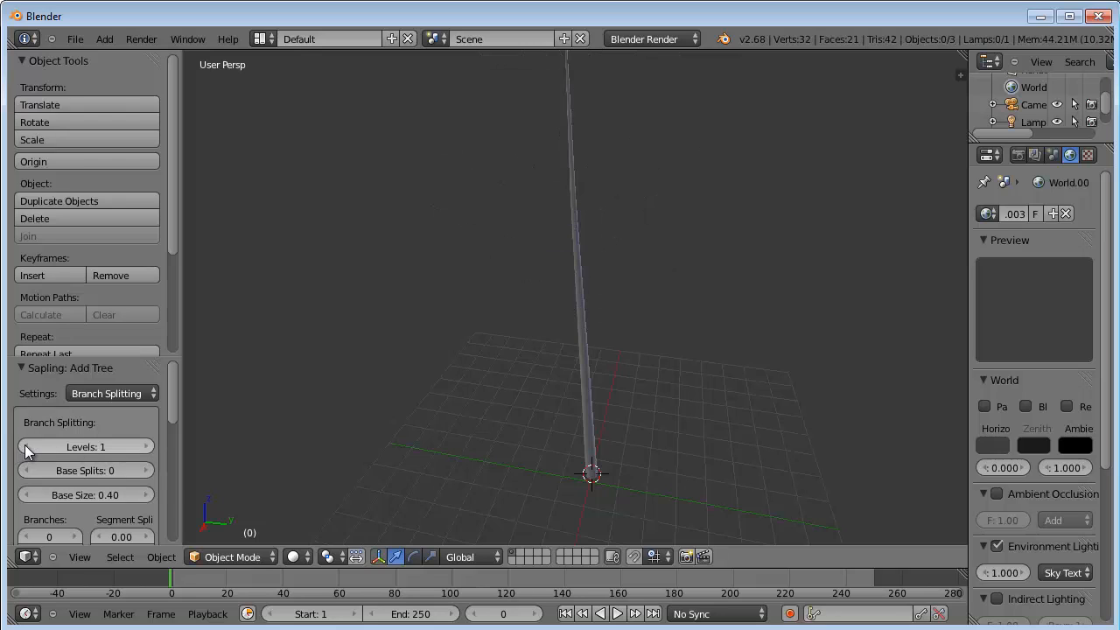
{"action": "left_click", "coordinate": [149, 447]}
{"action": "left_click", "coordinate": [148, 448]}
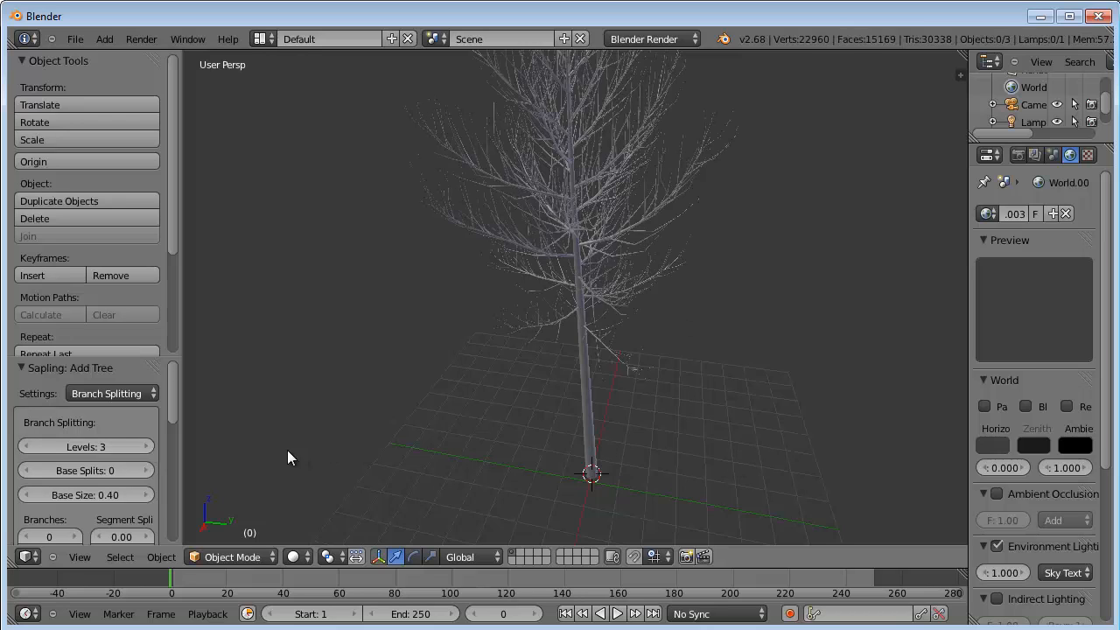
{"action": "left_click", "coordinate": [156, 446]}
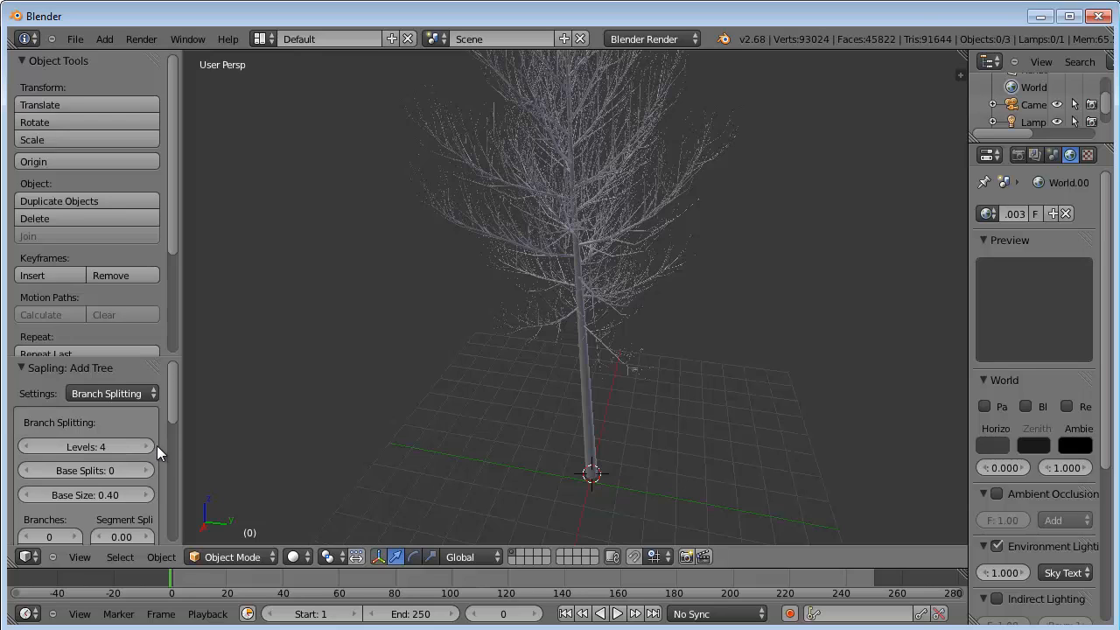
{"action": "left_click", "coordinate": [25, 447]}
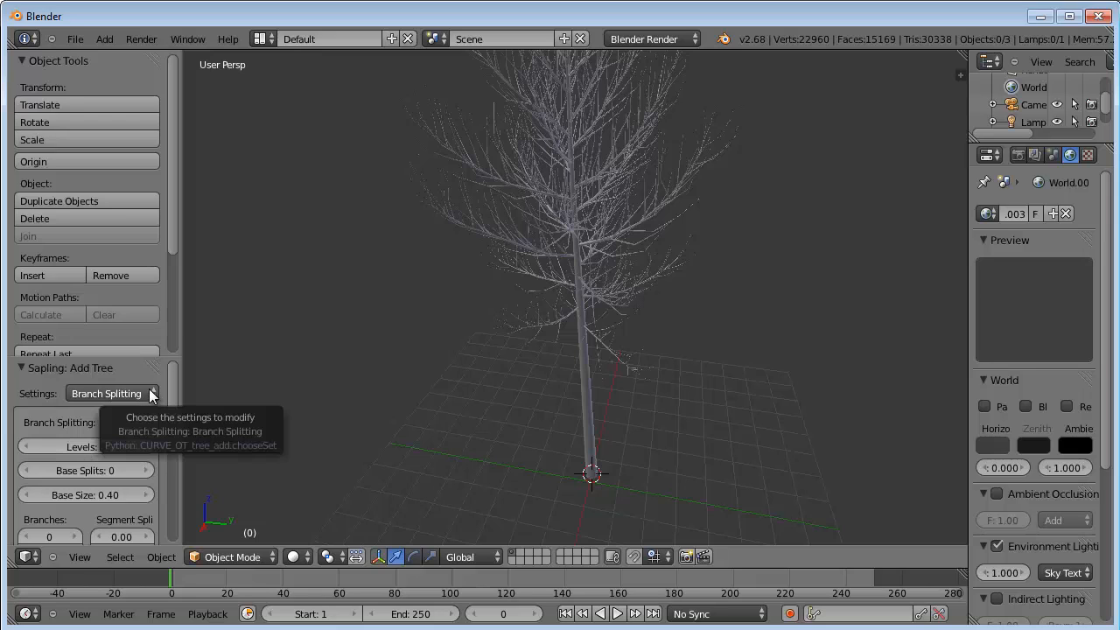
Switch the tree's settings to Leaves and enable Show Leaves.
{"action": "mouse_move", "coordinate": [172, 404]}
{"action": "left_mouse_down"}
{"action": "mouse_move", "coordinate": [176, 517]}
{"action": "mouse_move", "coordinate": [171, 397]}
{"action": "left_mouse_up"}
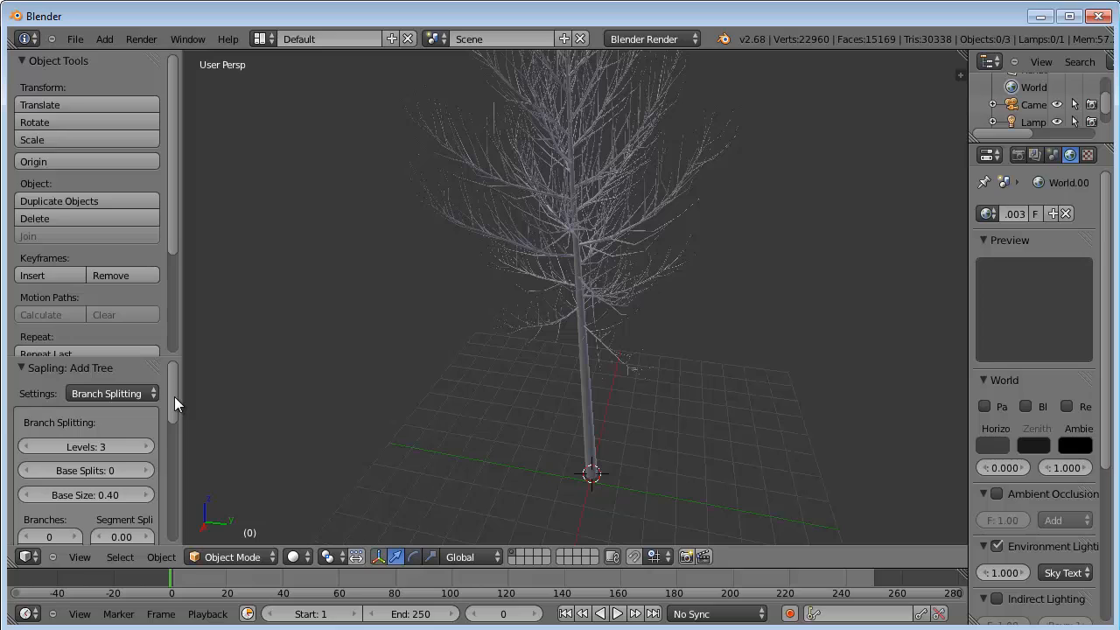
{"action": "left_click", "coordinate": [134, 394]}
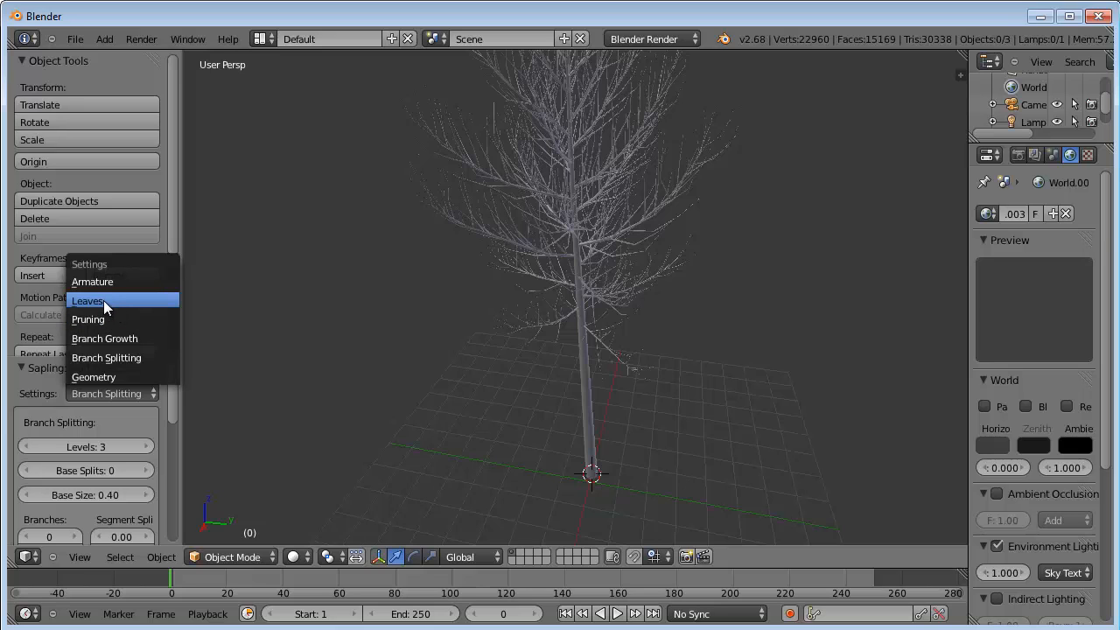
{"action": "left_click", "coordinate": [138, 395]}
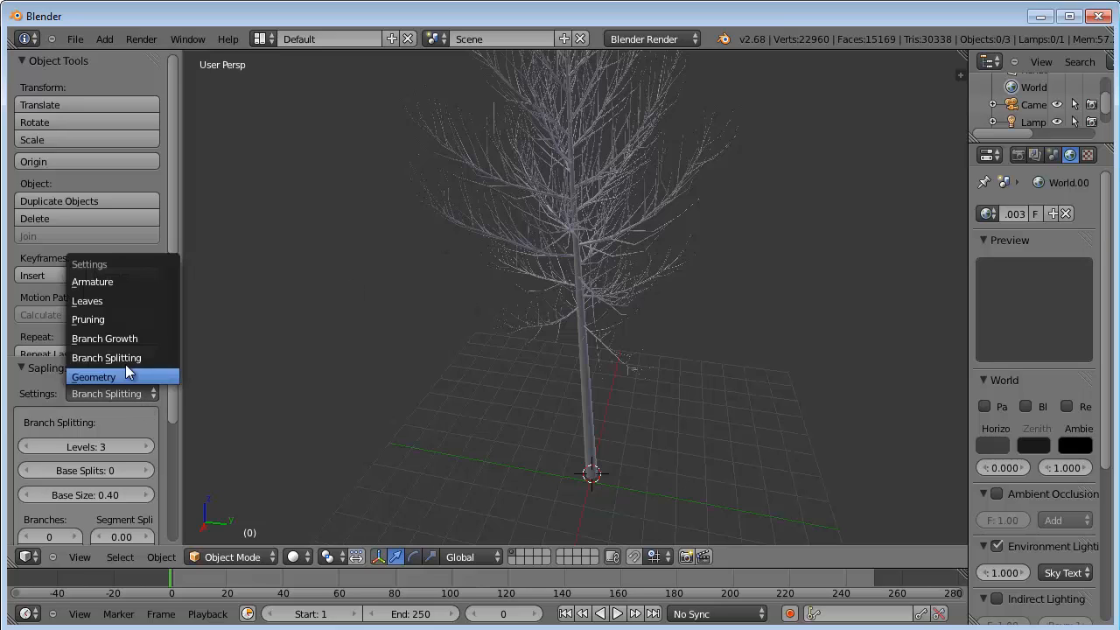
{"action": "left_click", "coordinate": [117, 301]}
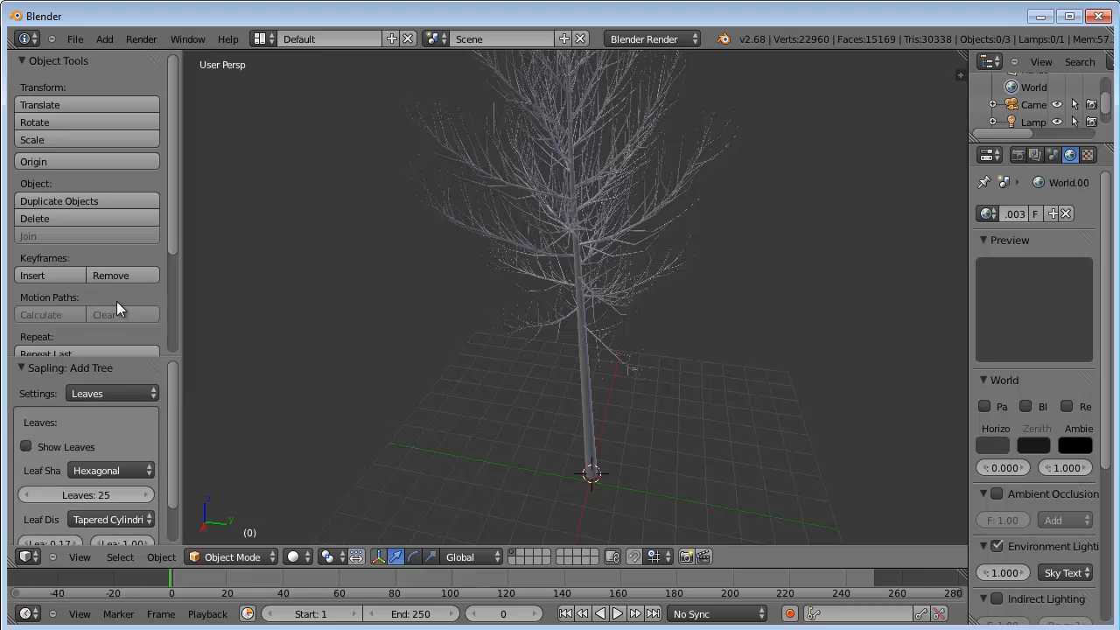
{"action": "left_click", "coordinate": [27, 446]}
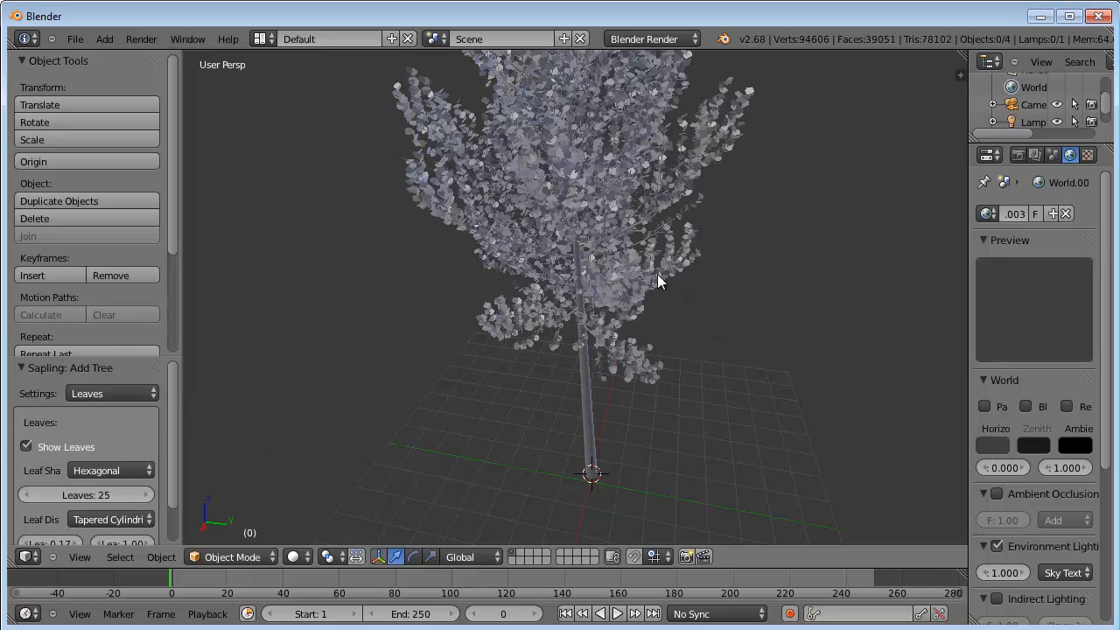
Examine the generated leaves and branches up close and from several angles.
{"action": "middle_click_drag", "start_coordinate": [657, 274], "coordinate": [668, 356]}
{"action": "scroll", "coordinate": [710, 427], "scroll_direction": "down", "scroll_amount": 4}
{"action": "middle_click_drag", "start_coordinate": [709, 435], "coordinate": [657, 388]}
{"action": "scroll", "coordinate": [569, 320], "scroll_direction": "up", "scroll_amount": 5}
{"action": "scroll", "coordinate": [551, 320], "scroll_direction": "up", "scroll_amount": 5}
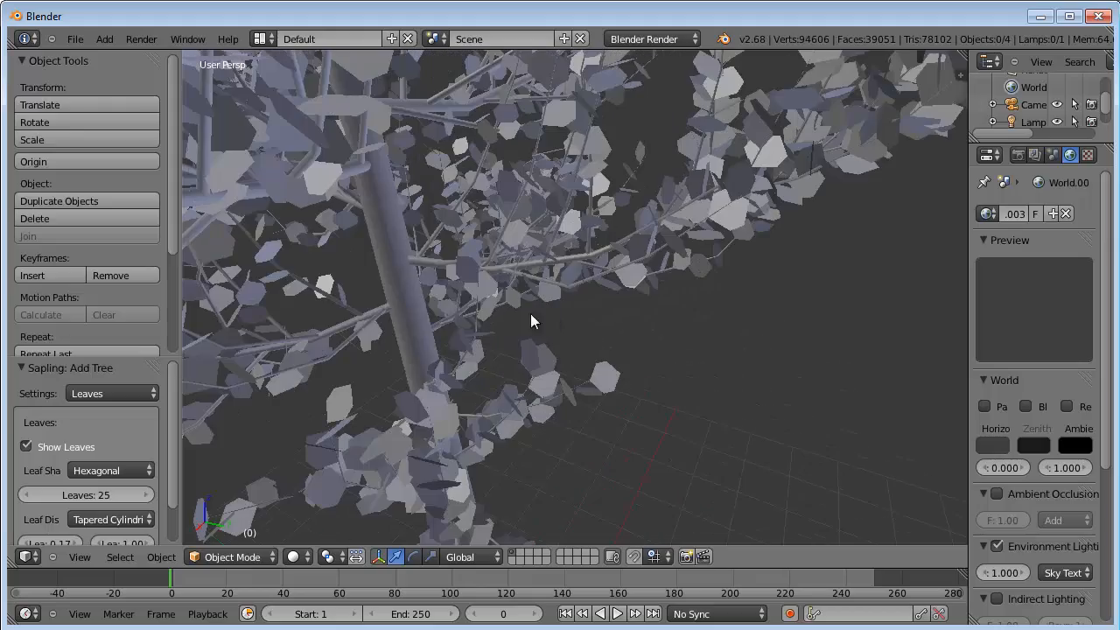
{"action": "scroll", "coordinate": [508, 367], "scroll_direction": "up", "scroll_amount": 2}
{"action": "middle_click_drag", "start_coordinate": [480, 364], "coordinate": [374, 395]}
{"action": "scroll", "coordinate": [541, 360], "scroll_direction": "down", "scroll_amount": 6}
{"action": "scroll", "coordinate": [551, 369], "scroll_direction": "up", "scroll_amount": 4}
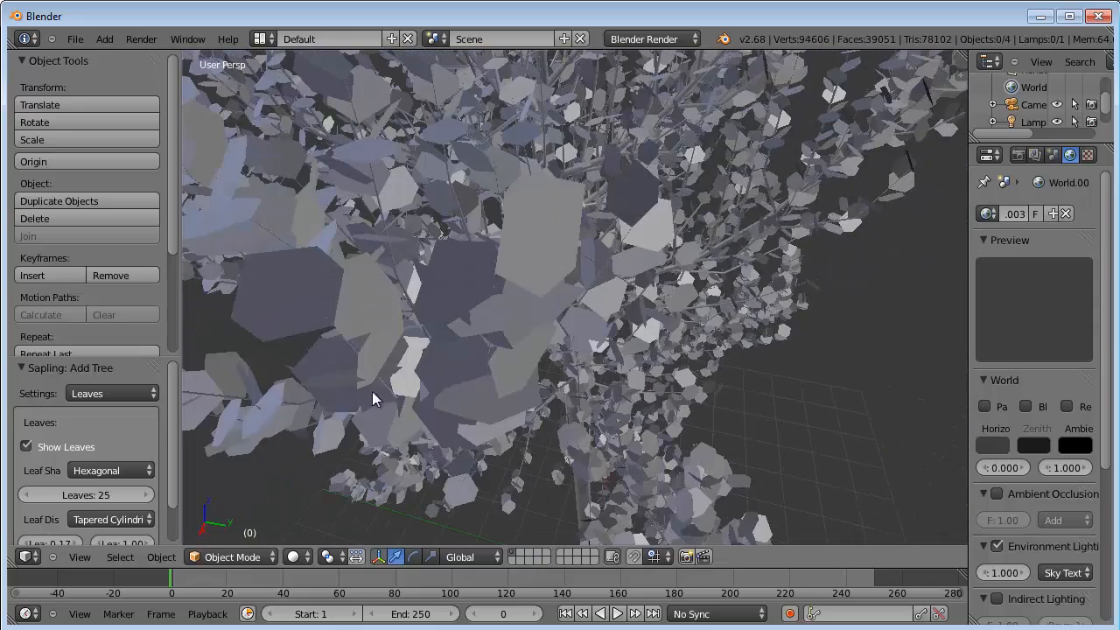
Try the Rectangular leaf shape on the tree and inspect the foliage.
{"action": "left_click", "coordinate": [140, 470]}
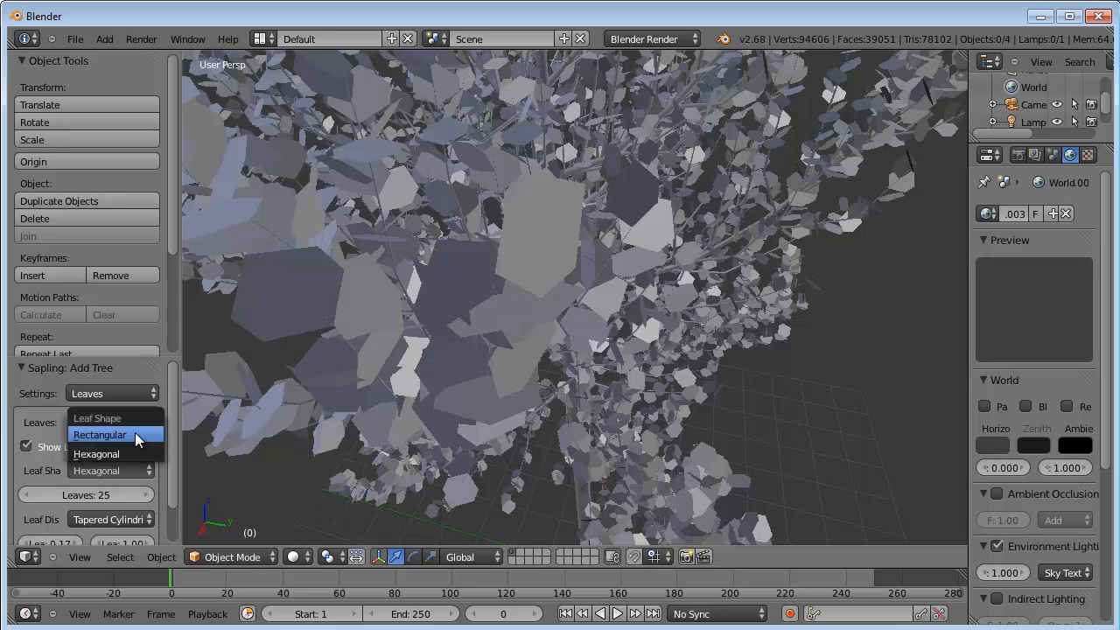
{"action": "left_click", "coordinate": [139, 436]}
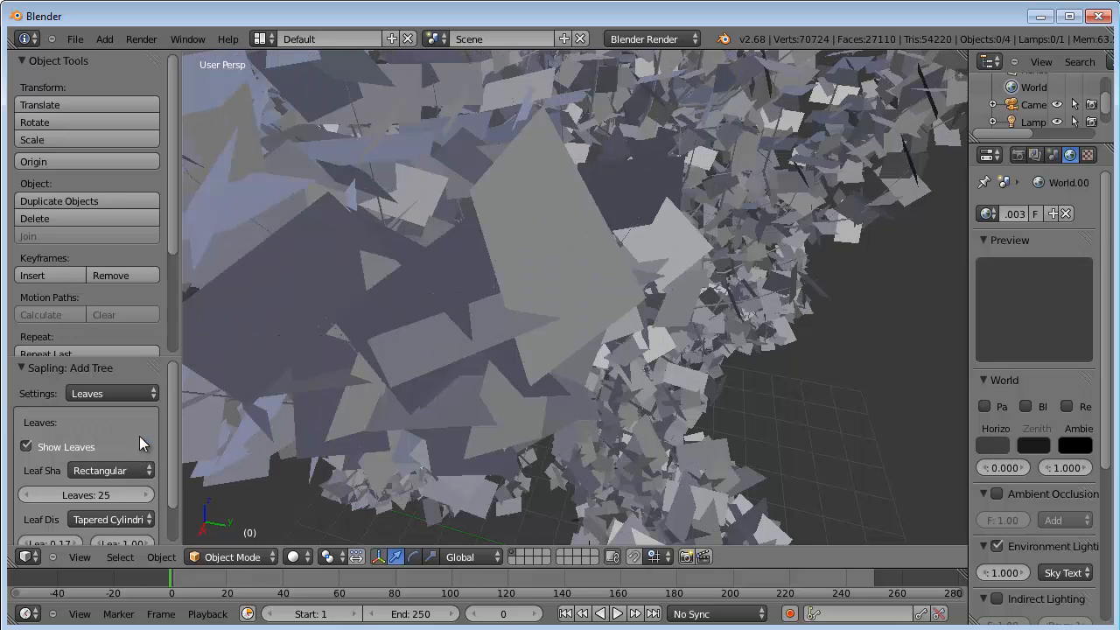
{"action": "scroll", "coordinate": [473, 376], "scroll_direction": "down", "scroll_amount": 6}
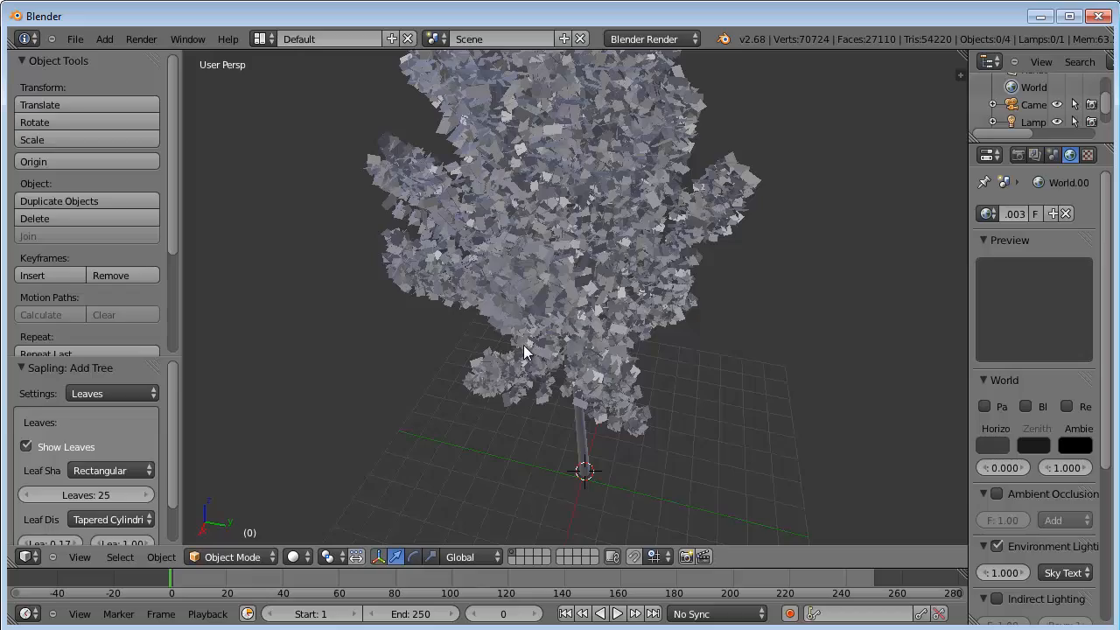
{"action": "scroll", "coordinate": [523, 345], "scroll_direction": "up", "scroll_amount": 7}
{"action": "scroll", "coordinate": [557, 398], "scroll_direction": "down", "scroll_amount": 5}
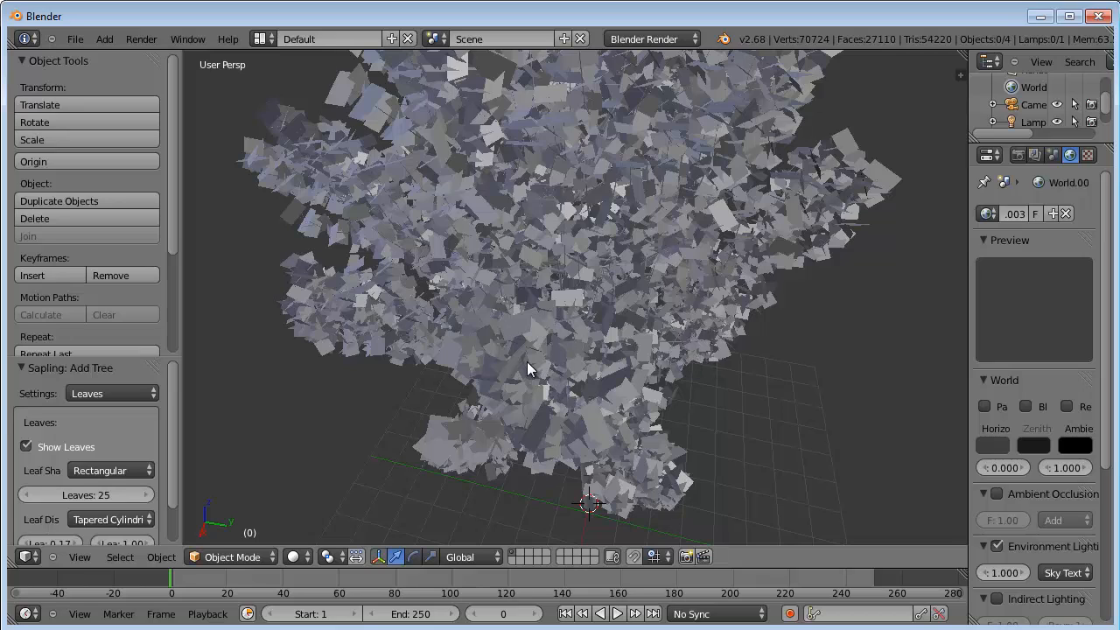
Set the tree's leaf shape back to Hexagonal and check the foliage.
{"action": "left_click", "coordinate": [143, 393]}
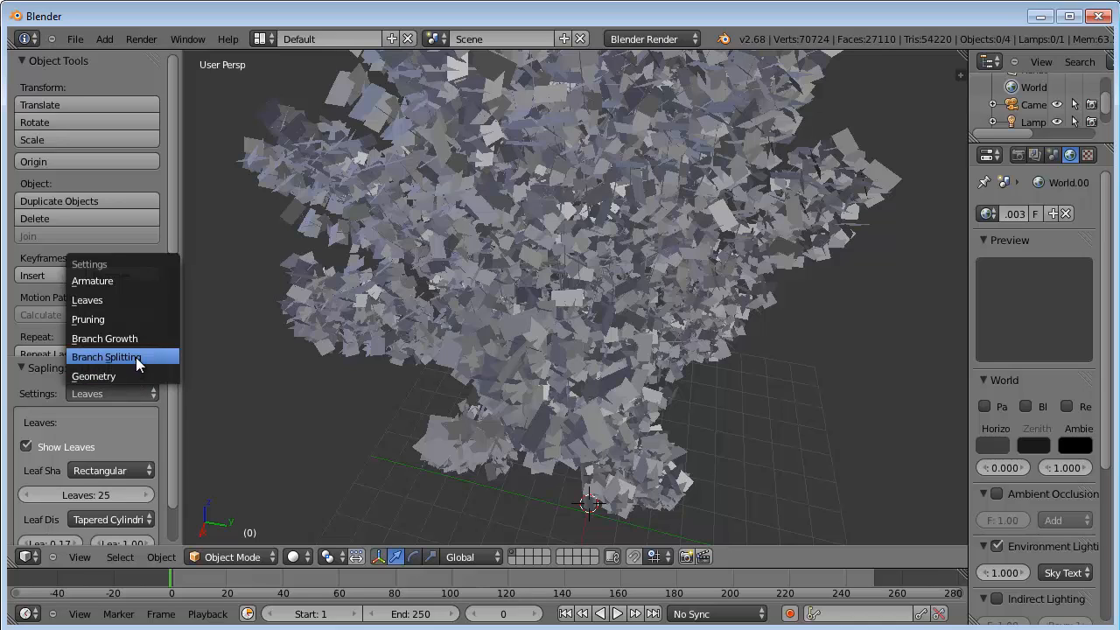
{"action": "left_click", "coordinate": [137, 471]}
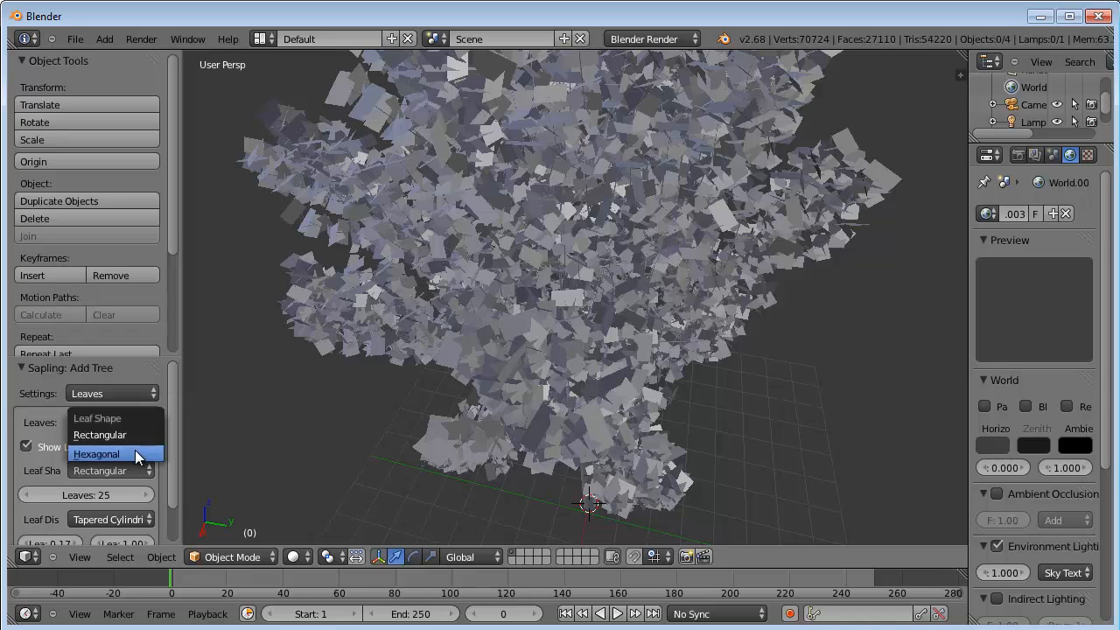
{"action": "left_click", "coordinate": [126, 454]}
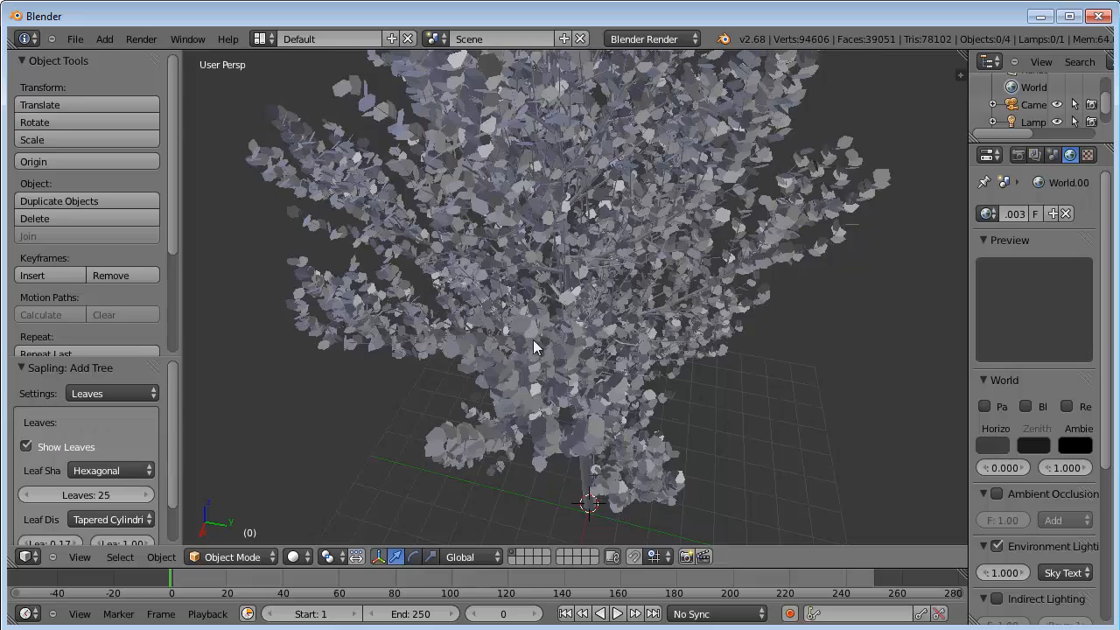
{"action": "scroll", "coordinate": [617, 344], "scroll_direction": "down", "scroll_amount": 5}
{"action": "scroll", "coordinate": [645, 349], "scroll_direction": "up", "scroll_amount": 3}
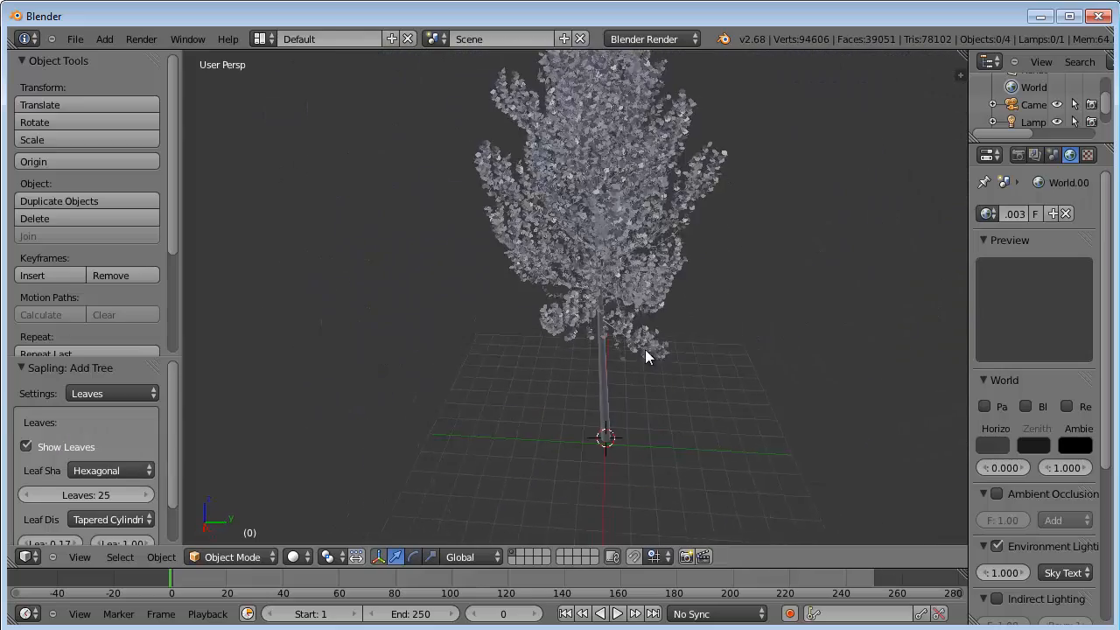
{"action": "scroll", "coordinate": [601, 321], "scroll_direction": "up", "scroll_amount": 2}
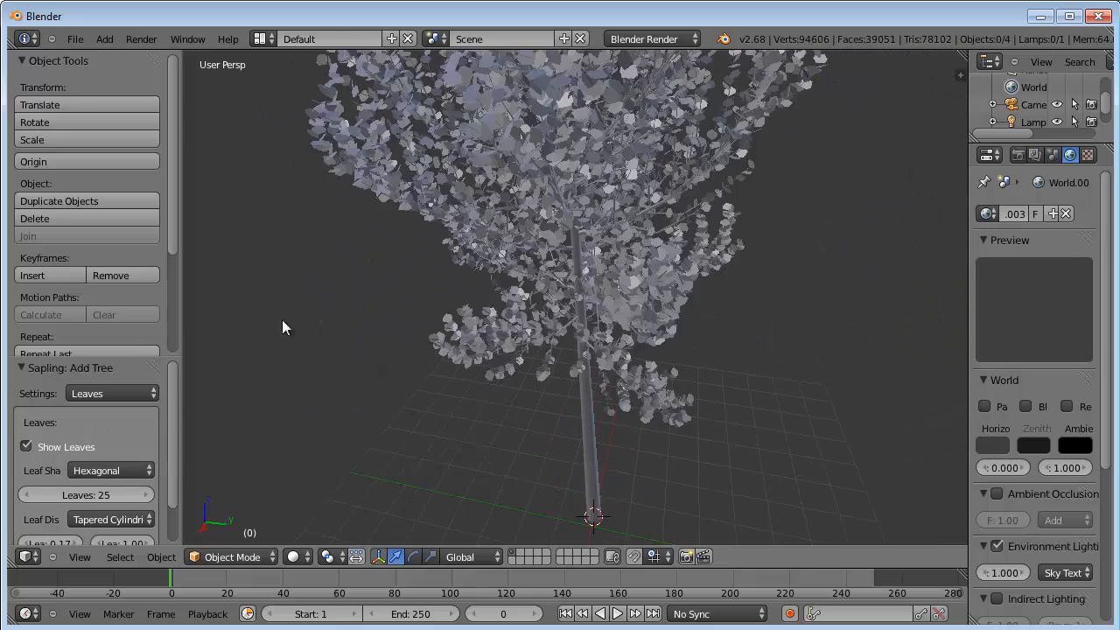
Set the number of leaves to 26 and the leaf scale to 0.23.
{"action": "left_click", "coordinate": [146, 493]}
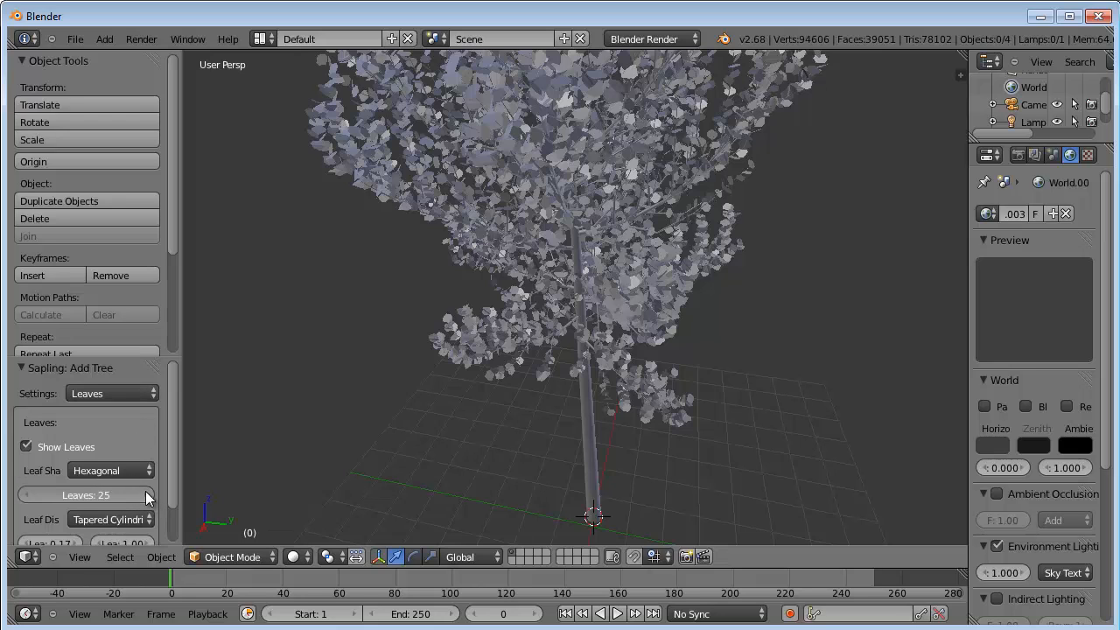
{"action": "scroll", "coordinate": [130, 458], "scroll_direction": "down", "scroll_amount": 2}
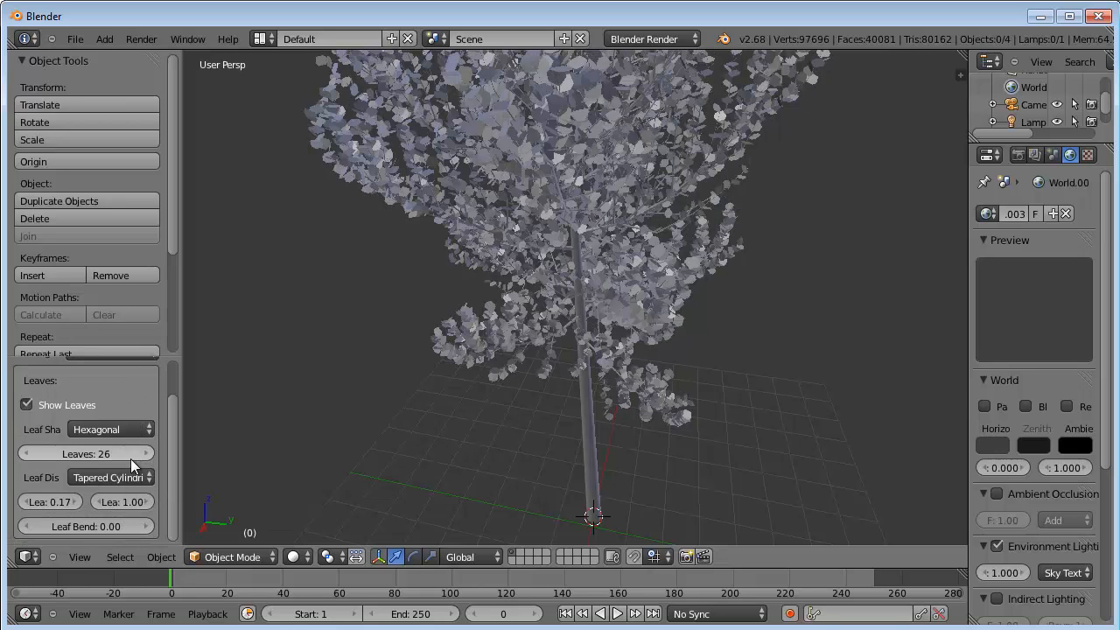
{"action": "left_click", "coordinate": [74, 500]}
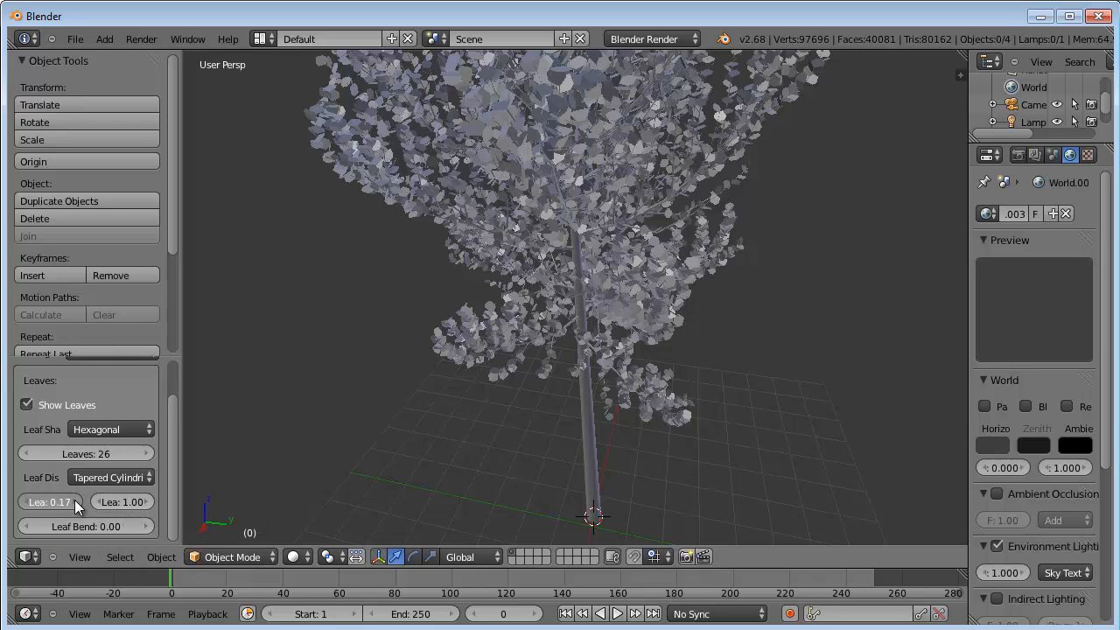
{"action": "left_click", "coordinate": [74, 499]}
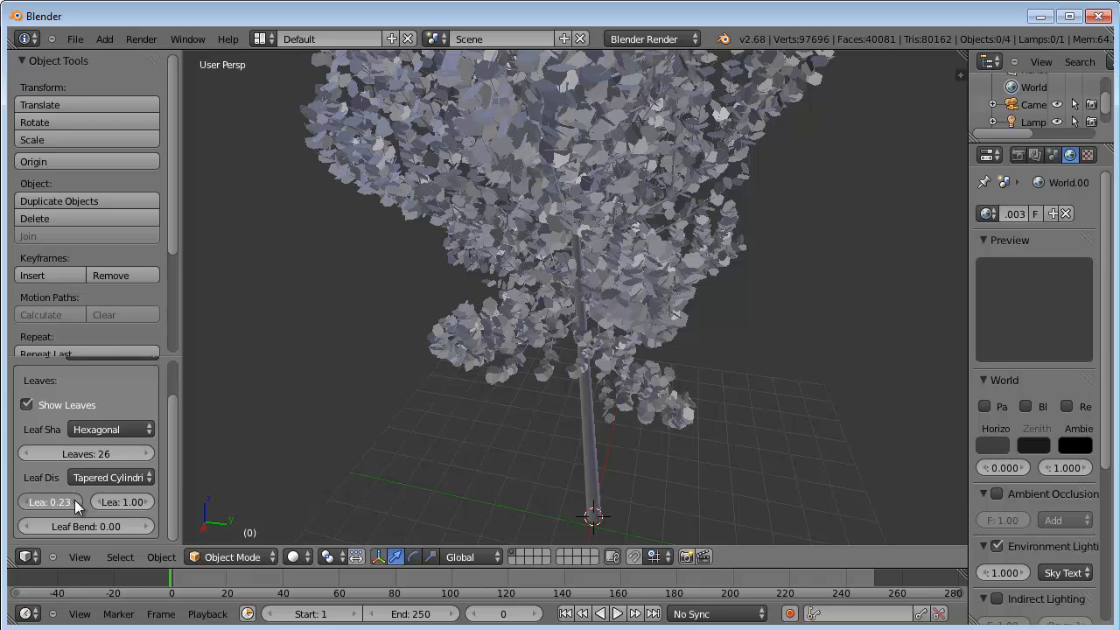
{"action": "left_click", "coordinate": [75, 500]}
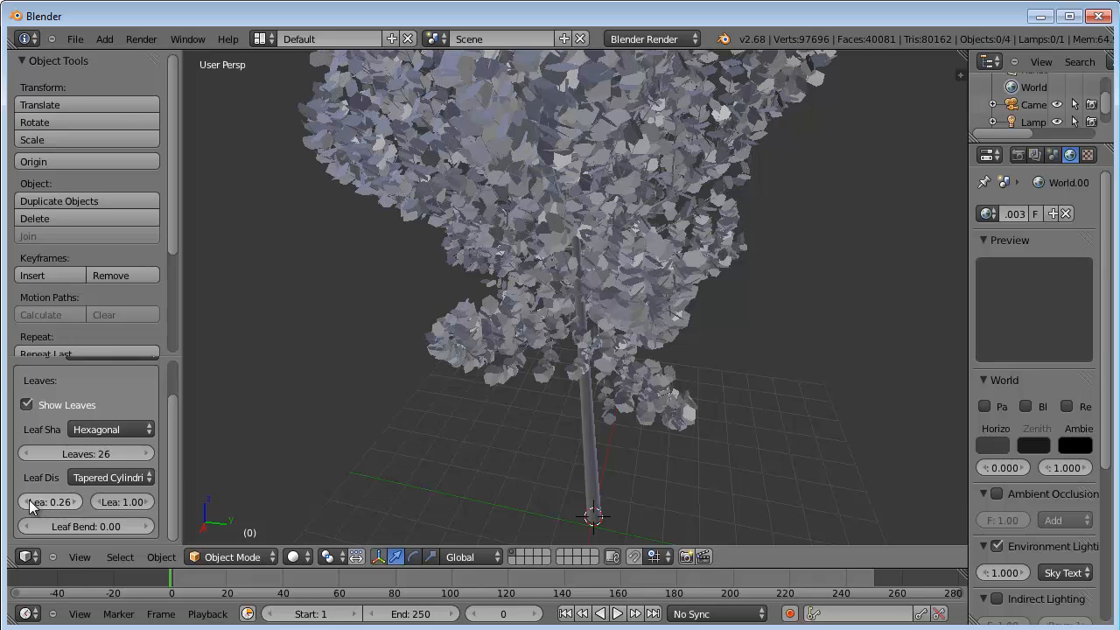
{"action": "left_click", "coordinate": [32, 505]}
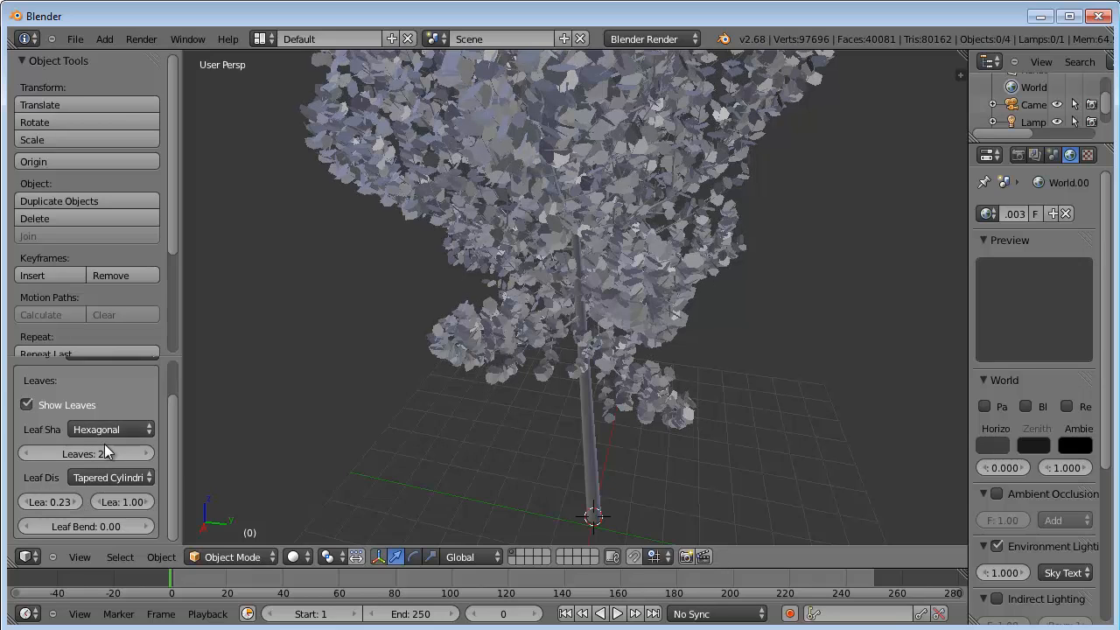
Switch the tree's settings to Branch Splitting and look over its options.
{"action": "scroll", "coordinate": [104, 444], "scroll_direction": "up", "scroll_amount": 2}
{"action": "left_click", "coordinate": [135, 392]}
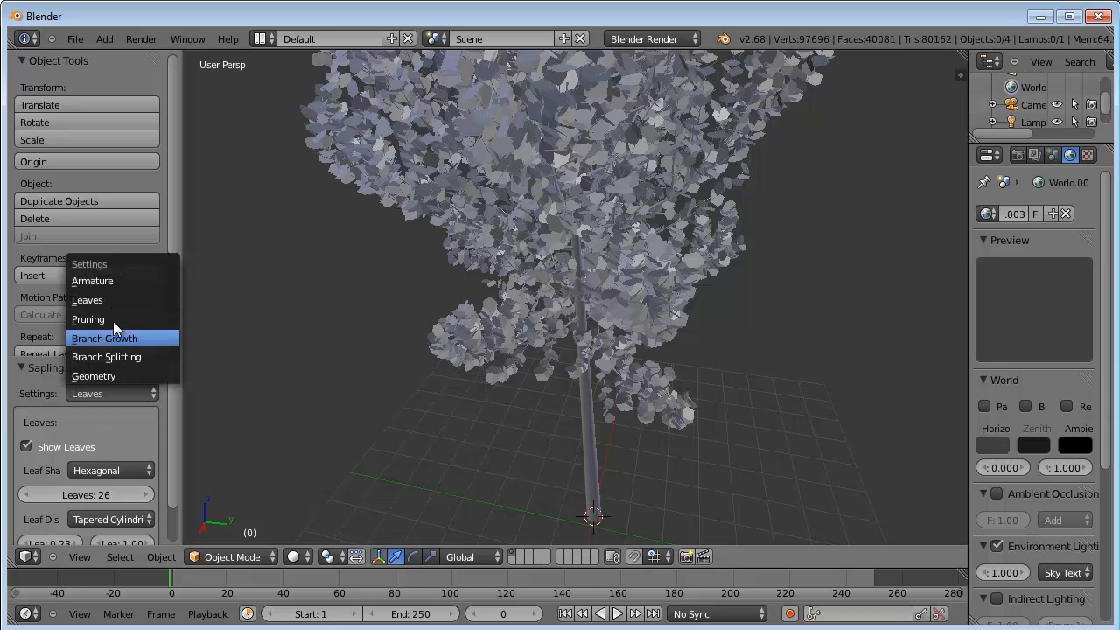
{"action": "left_click", "coordinate": [117, 391]}
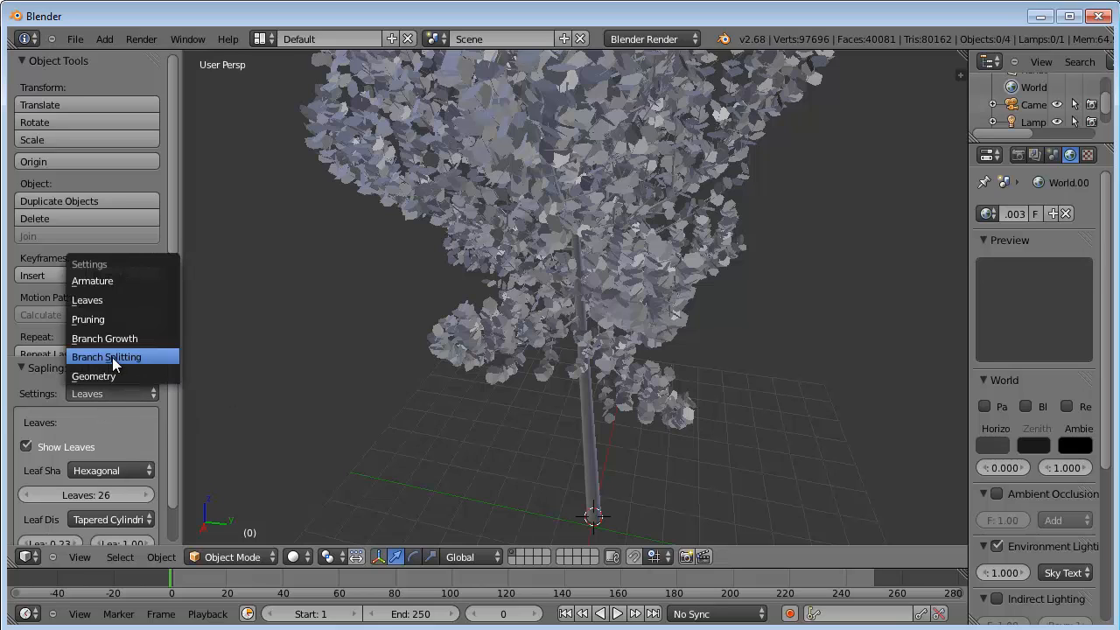
{"action": "left_click", "coordinate": [112, 358]}
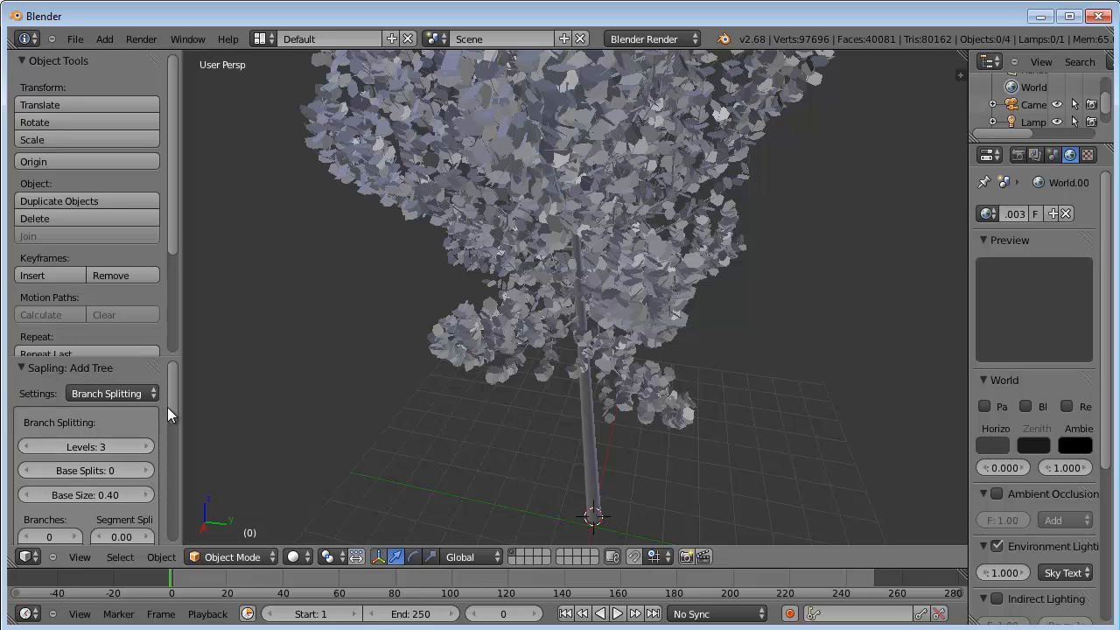
{"action": "mouse_move", "coordinate": [171, 407]}
{"action": "left_mouse_down"}
{"action": "mouse_move", "coordinate": [171, 417]}
{"action": "mouse_move", "coordinate": [172, 396]}
{"action": "left_mouse_up"}
Switch the tree's settings to Geometry, try random seeds 1 to 5 and settle on seed 4.
{"action": "left_click", "coordinate": [146, 393]}
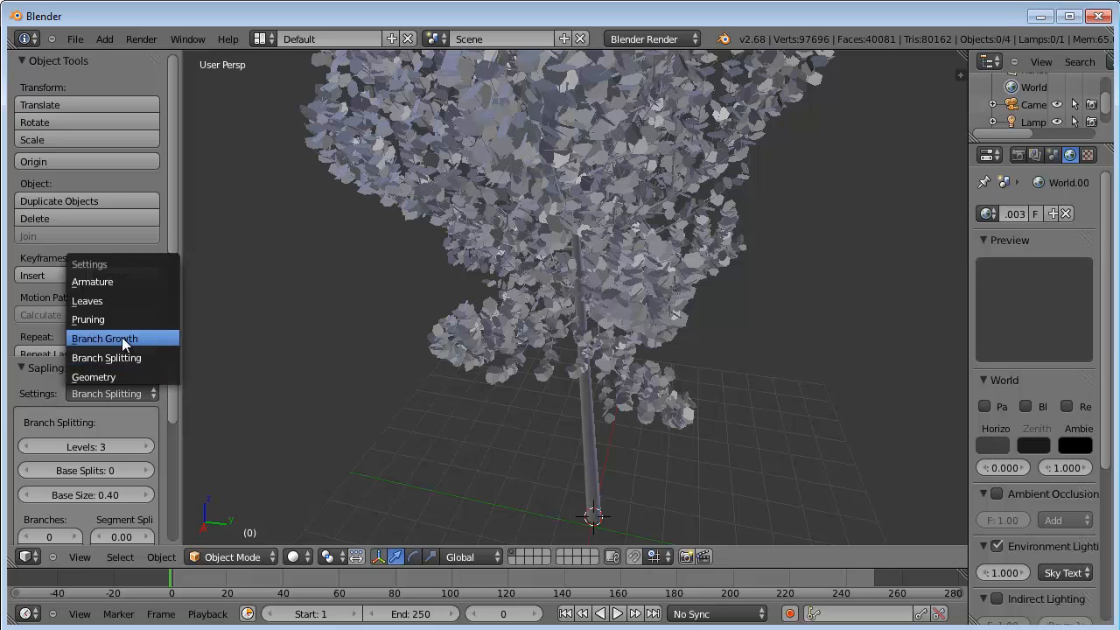
{"action": "left_click", "coordinate": [116, 377]}
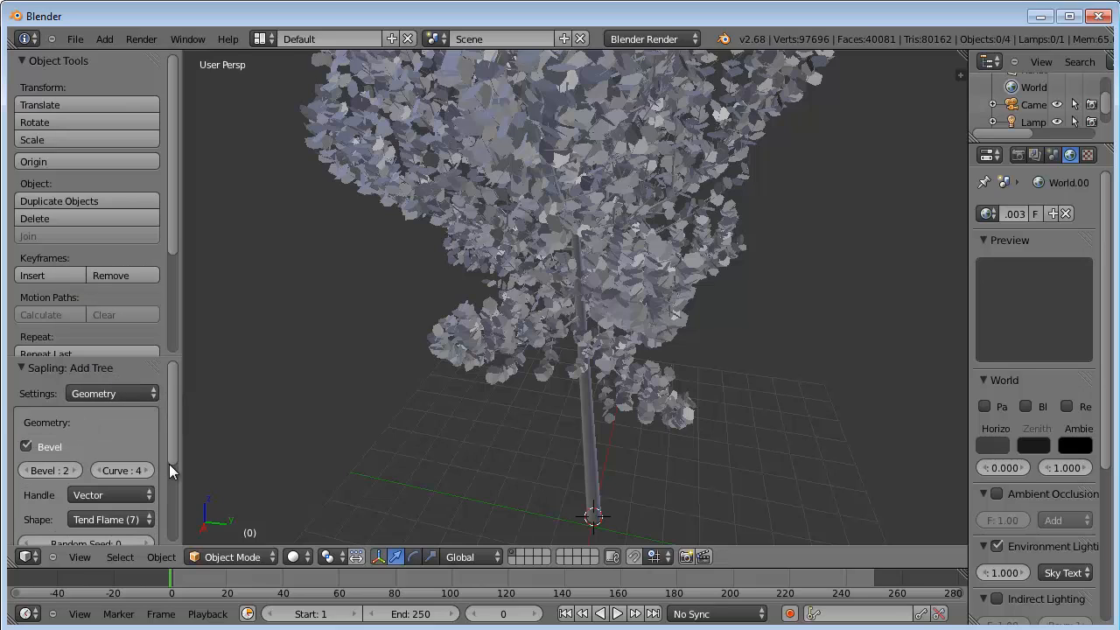
{"action": "left_click_drag", "start_coordinate": [173, 438], "coordinate": [177, 473]}
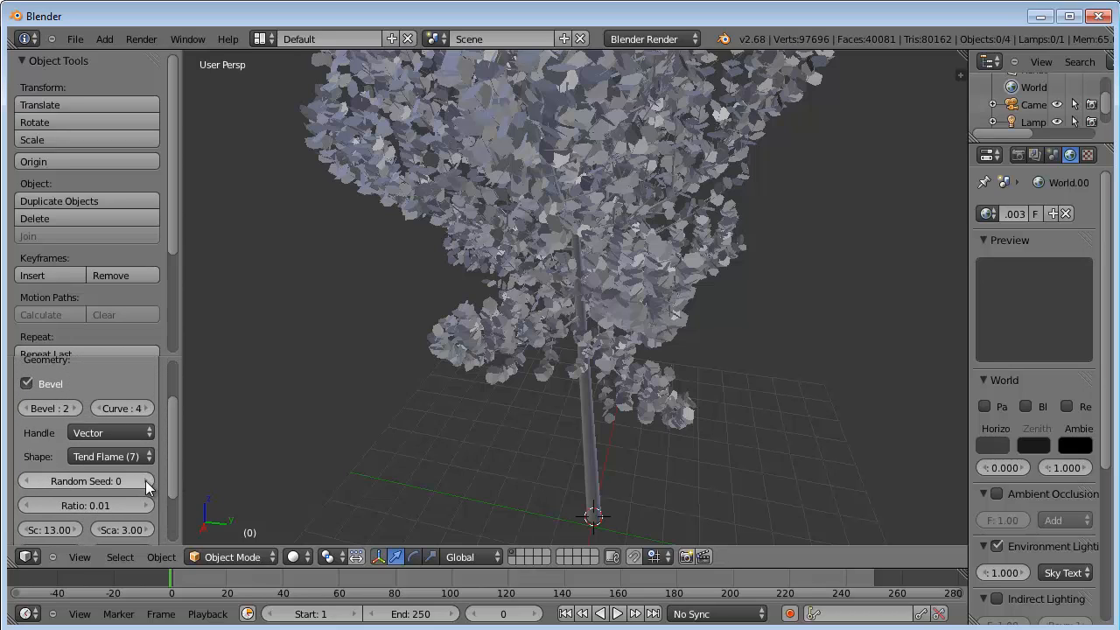
{"action": "left_click", "coordinate": [147, 481]}
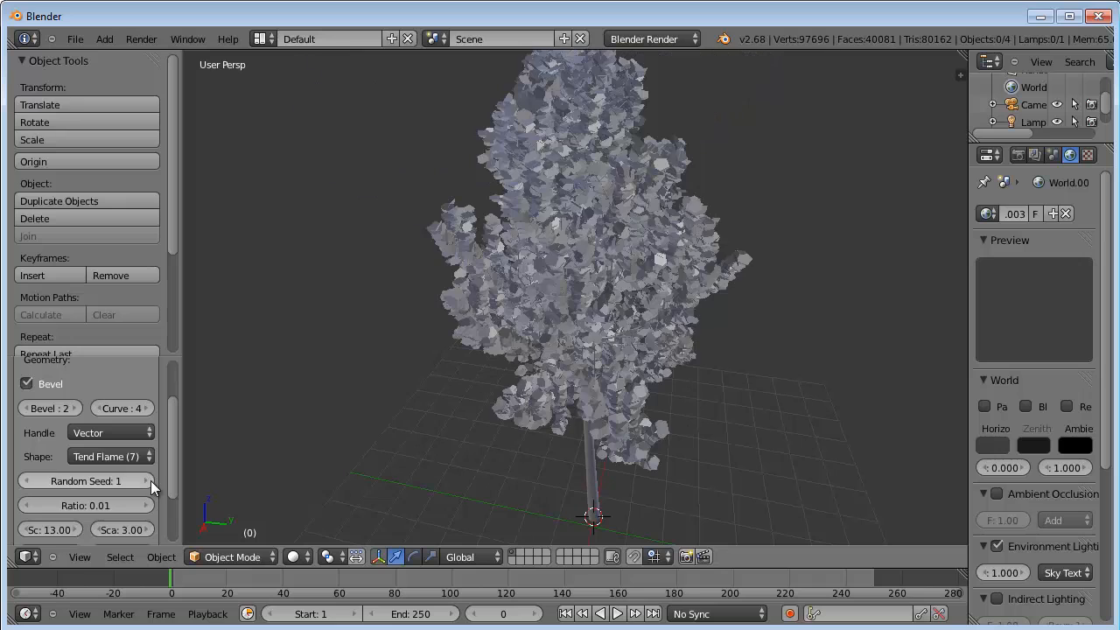
{"action": "left_click", "coordinate": [145, 478]}
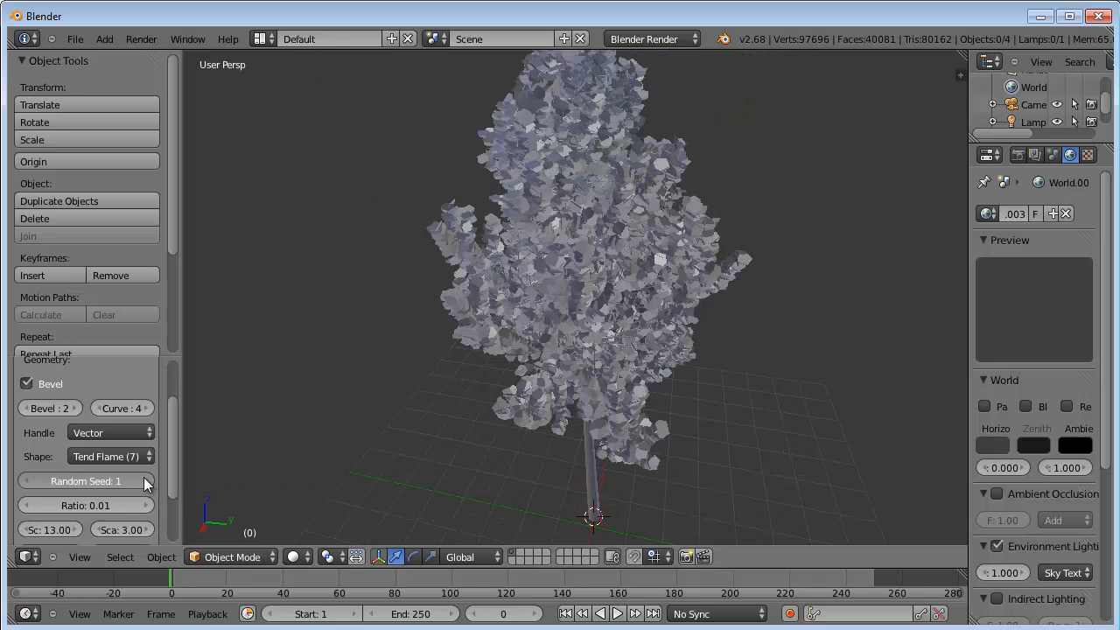
{"action": "left_click", "coordinate": [146, 481]}
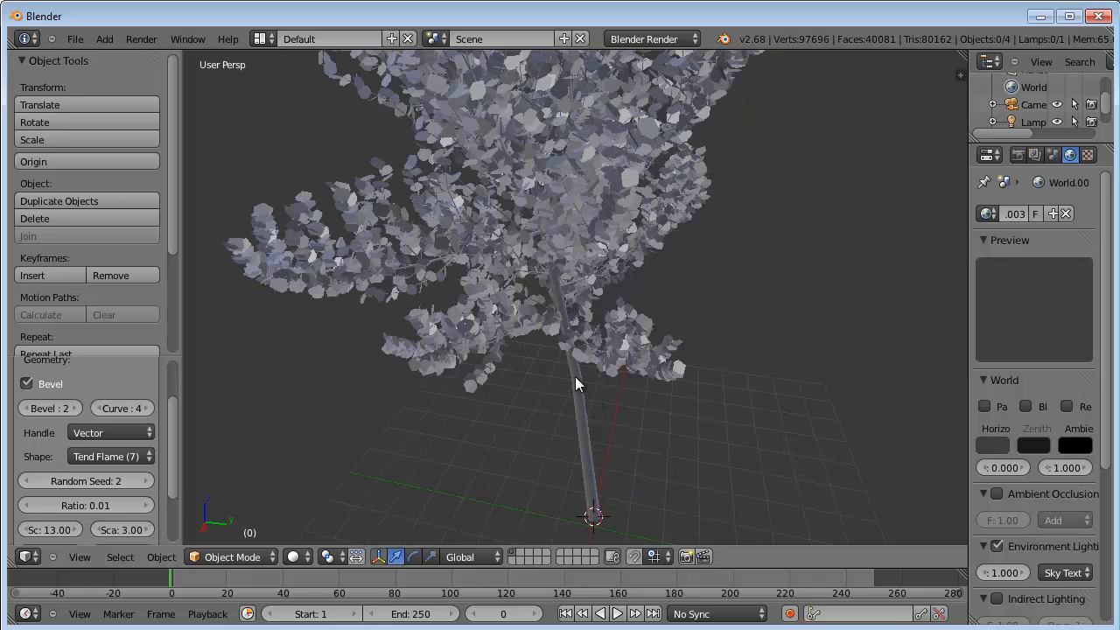
{"action": "left_click", "coordinate": [146, 480]}
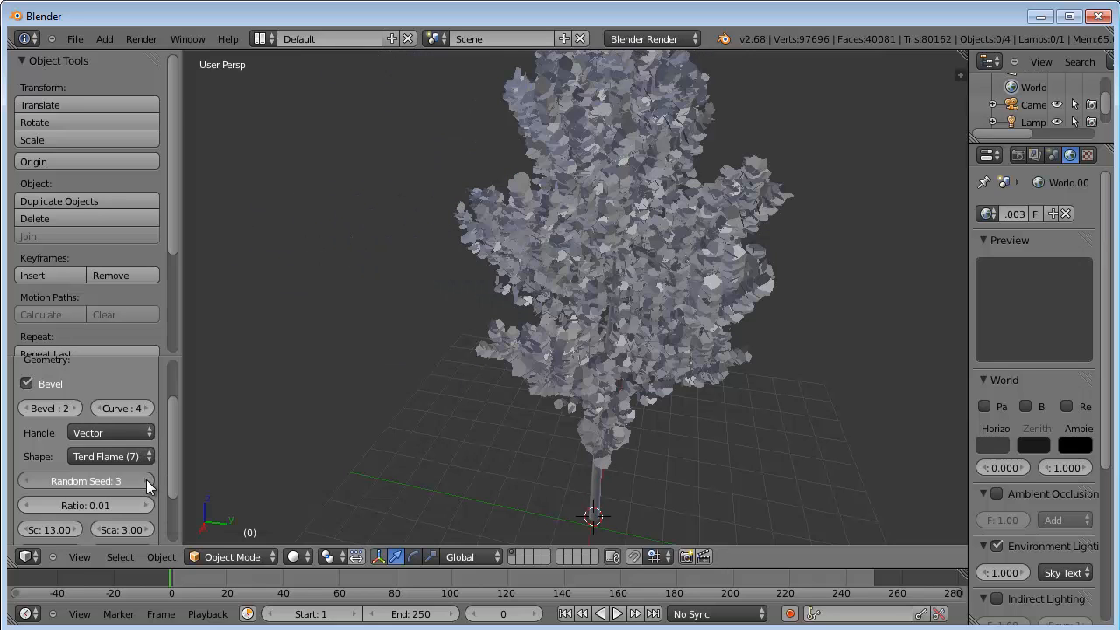
{"action": "left_click", "coordinate": [146, 479]}
{"action": "middle_click_drag", "start_coordinate": [738, 461], "coordinate": [630, 432]}
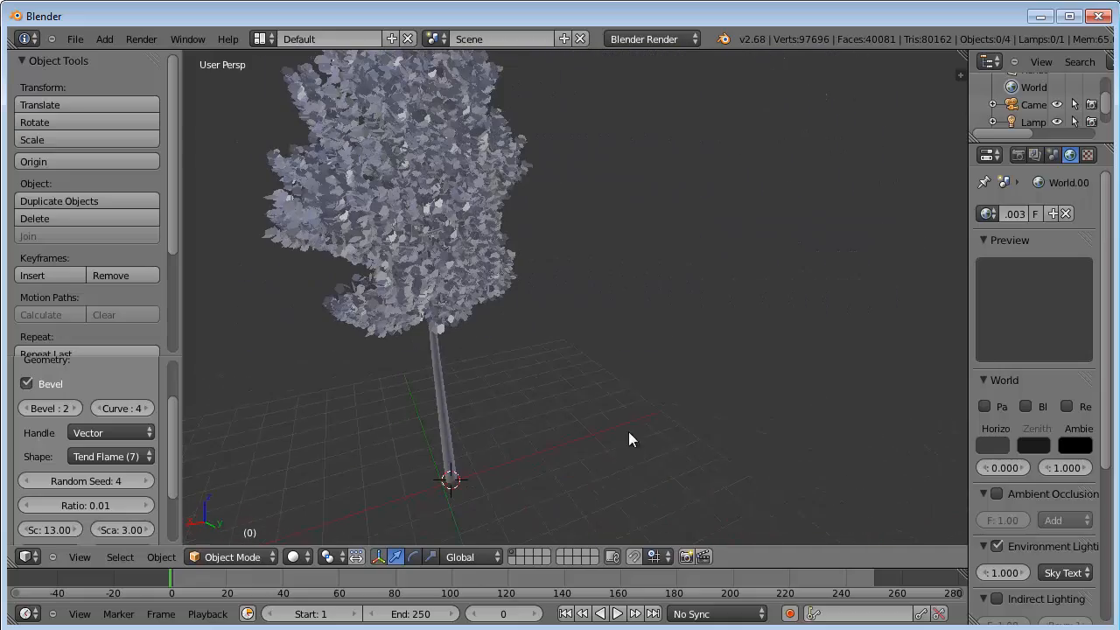
{"action": "left_click", "coordinate": [147, 481]}
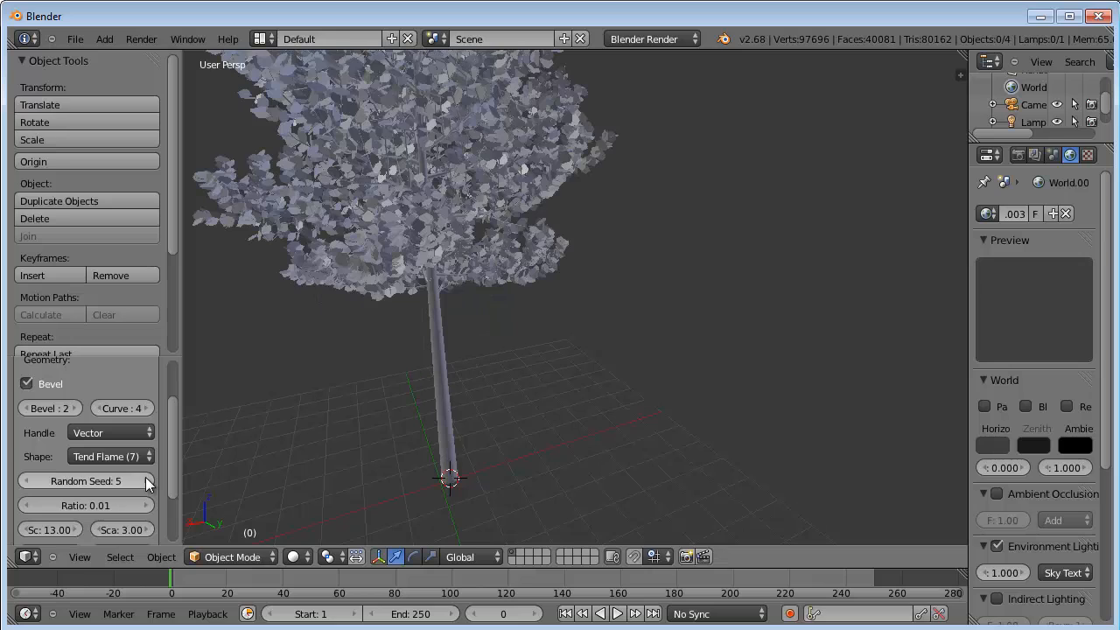
{"action": "left_click", "coordinate": [27, 481]}
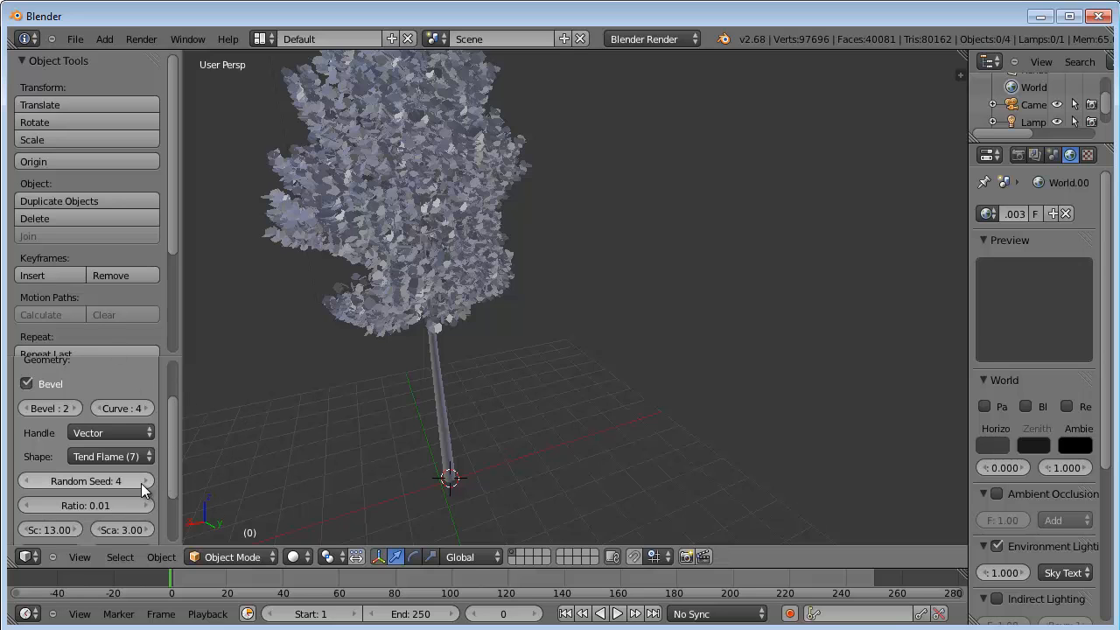
Select the tree's trunk and branches, give them a new material and name it trunk.
{"action": "middle_click_drag", "start_coordinate": [218, 458], "coordinate": [526, 216]}
{"action": "scroll", "coordinate": [595, 424], "scroll_direction": "down", "scroll_amount": 2}
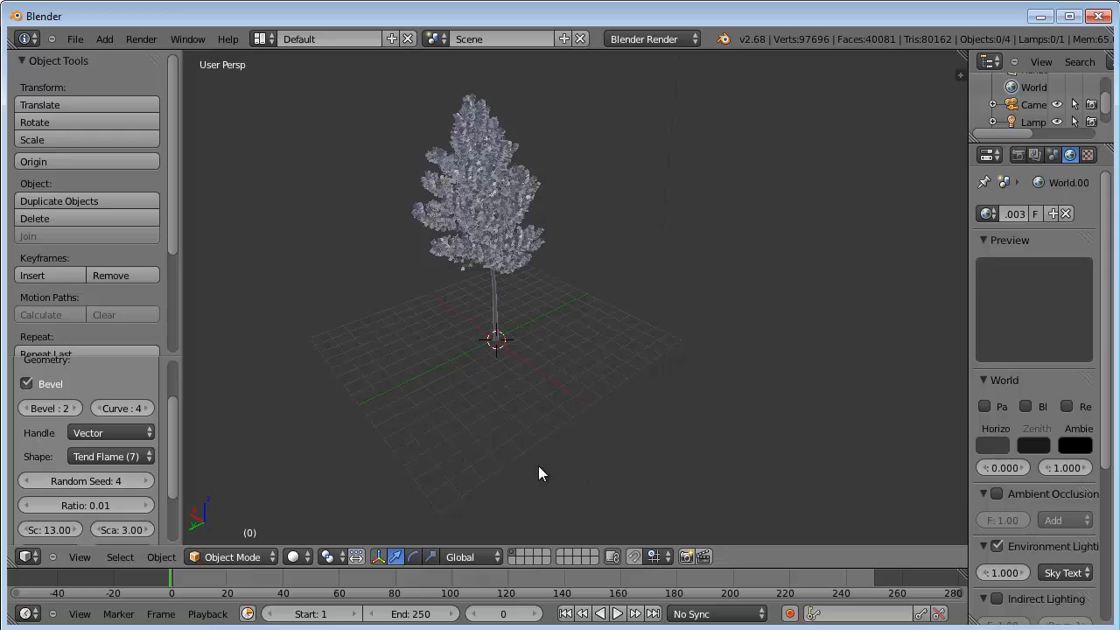
{"action": "middle_click_drag", "start_coordinate": [539, 465], "coordinate": [612, 388]}
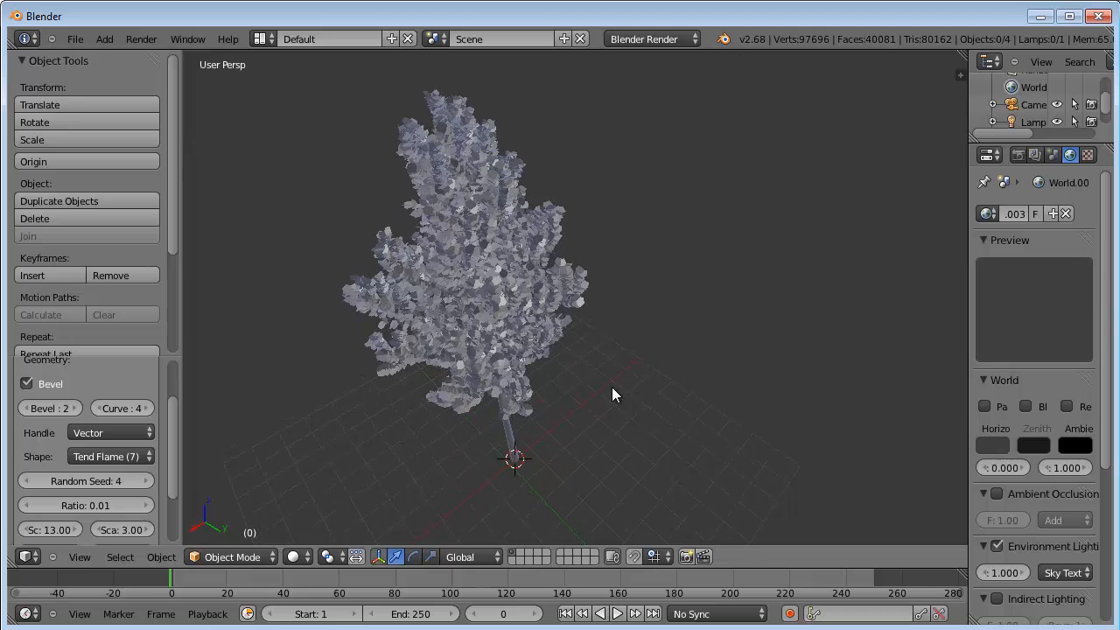
{"action": "middle_click_drag", "start_coordinate": [531, 433], "coordinate": [479, 372]}
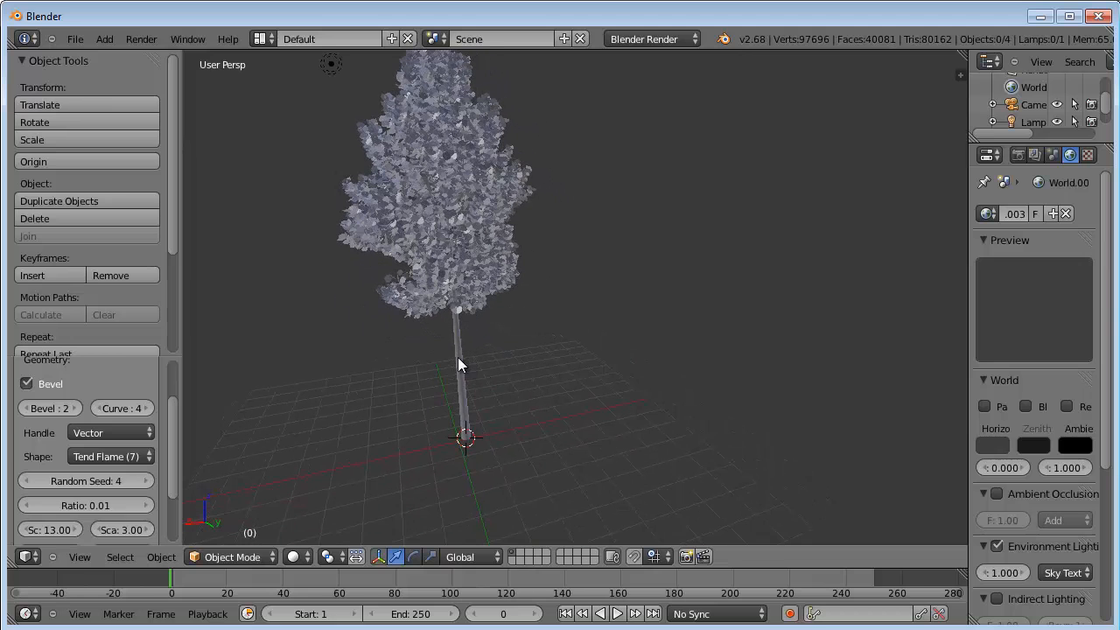
{"action": "right_click", "coordinate": [458, 357]}
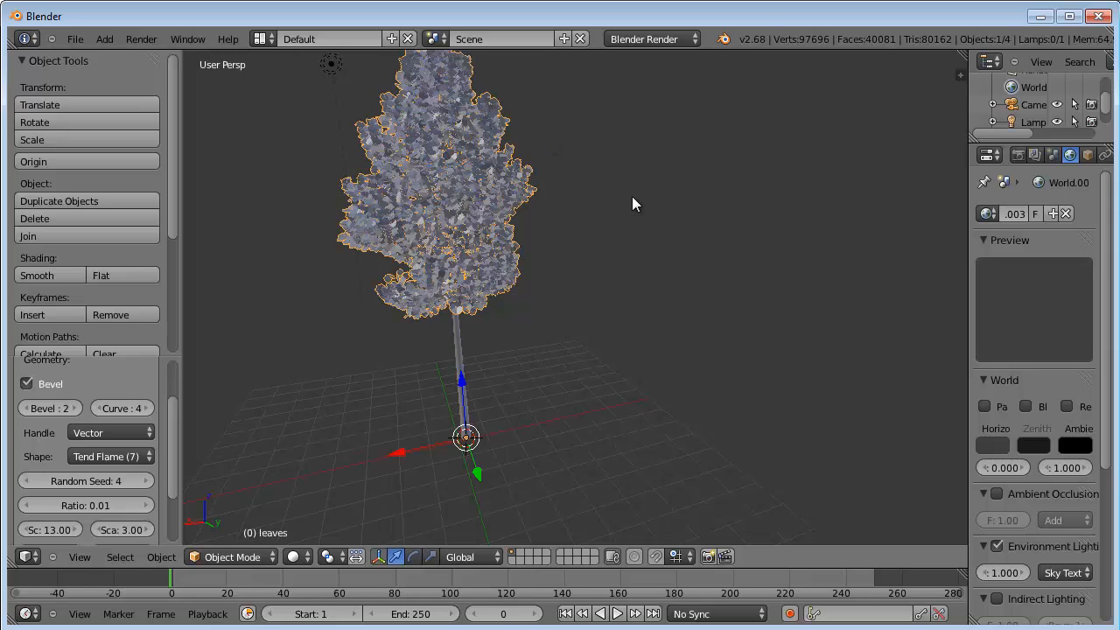
{"action": "right_click", "coordinate": [458, 352]}
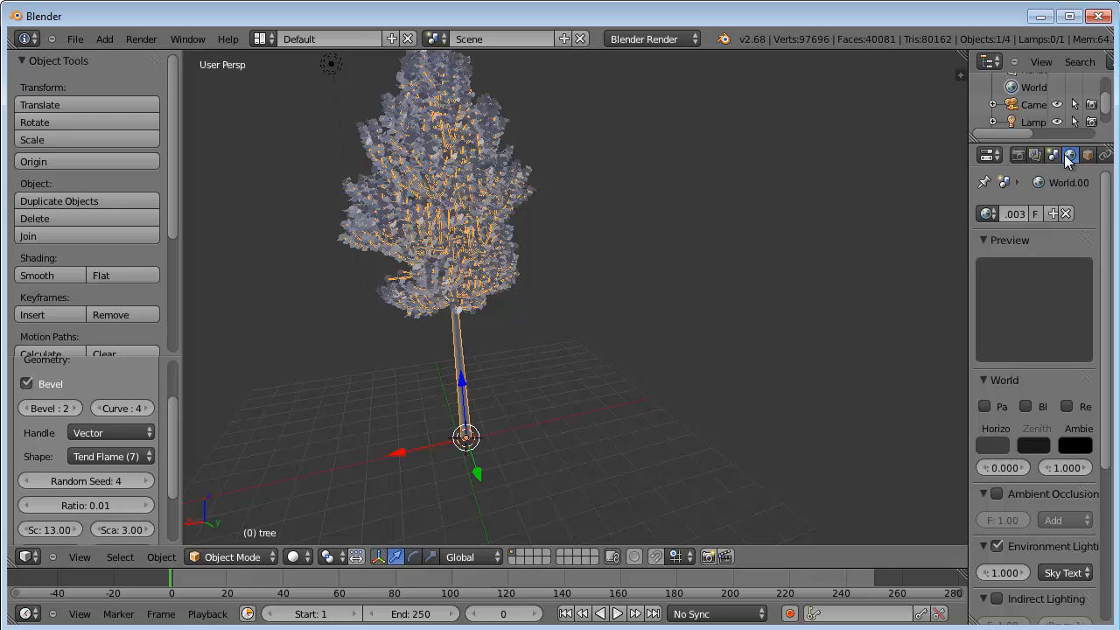
{"action": "scroll", "coordinate": [1082, 158], "scroll_direction": "down", "scroll_amount": 5}
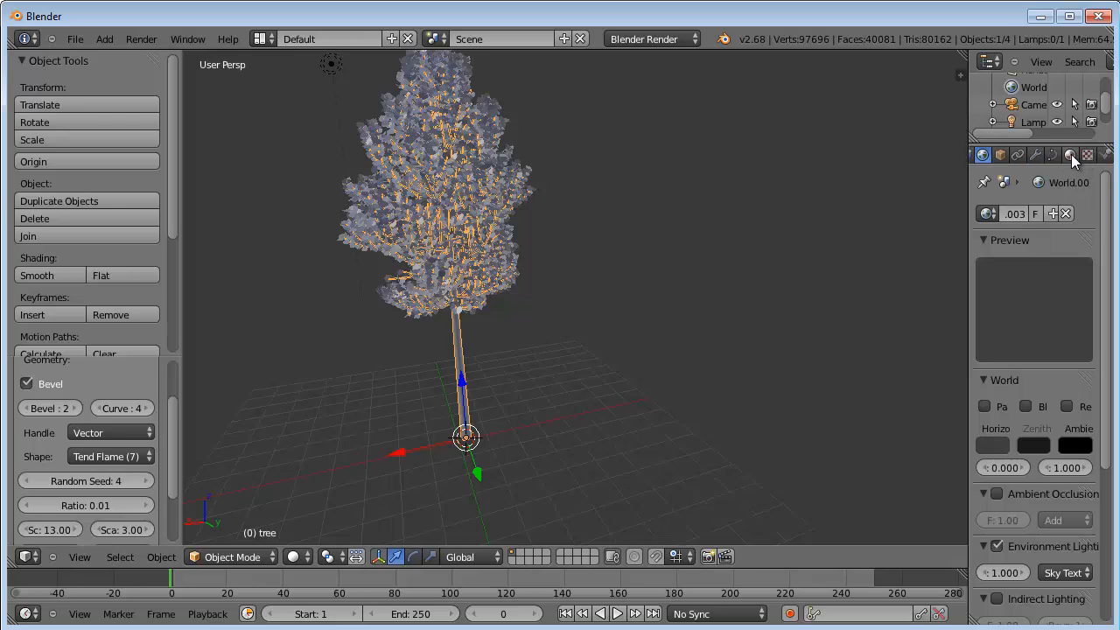
{"action": "left_click", "coordinate": [1072, 154]}
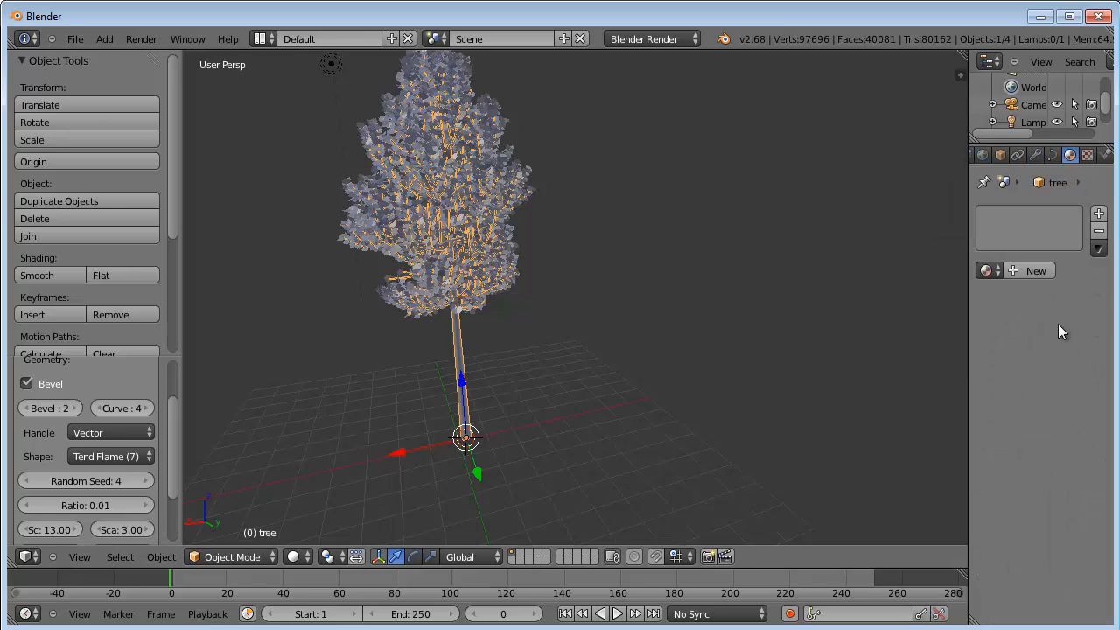
{"action": "left_click", "coordinate": [1027, 270]}
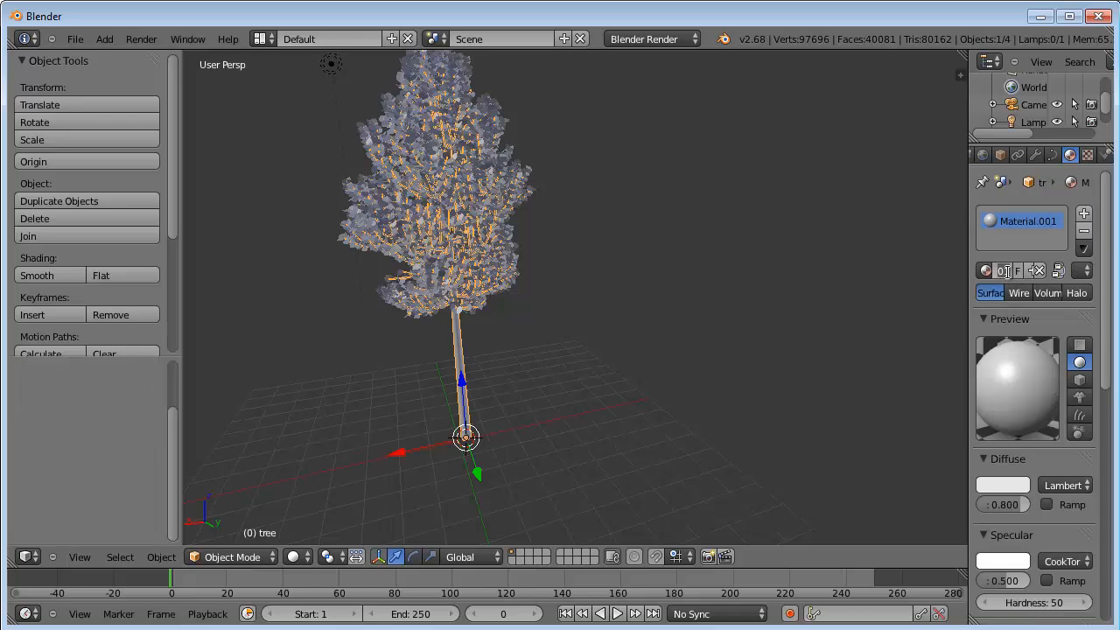
{"action": "left_click", "coordinate": [1007, 270]}
{"action": "type", "text": "trunk"}
{"action": "key", "text": "Return"}
Set the trunk material's diffuse color to a dark reddish brown.
{"action": "left_click", "coordinate": [1007, 484]}
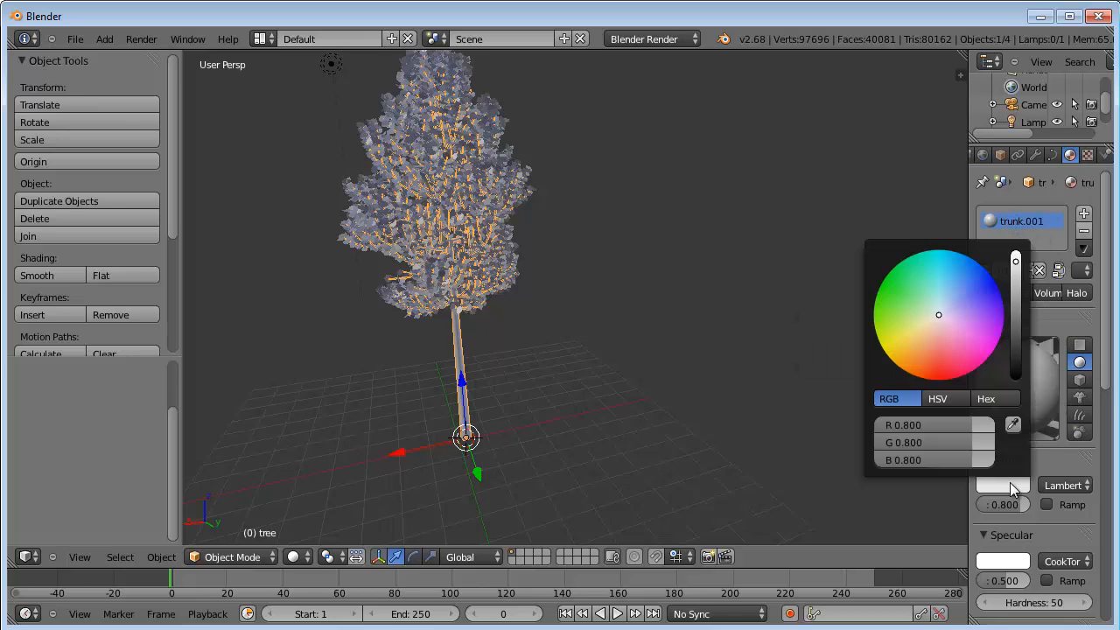
{"action": "left_click", "coordinate": [940, 356]}
{"action": "left_click_drag", "start_coordinate": [940, 362], "coordinate": [937, 374]}
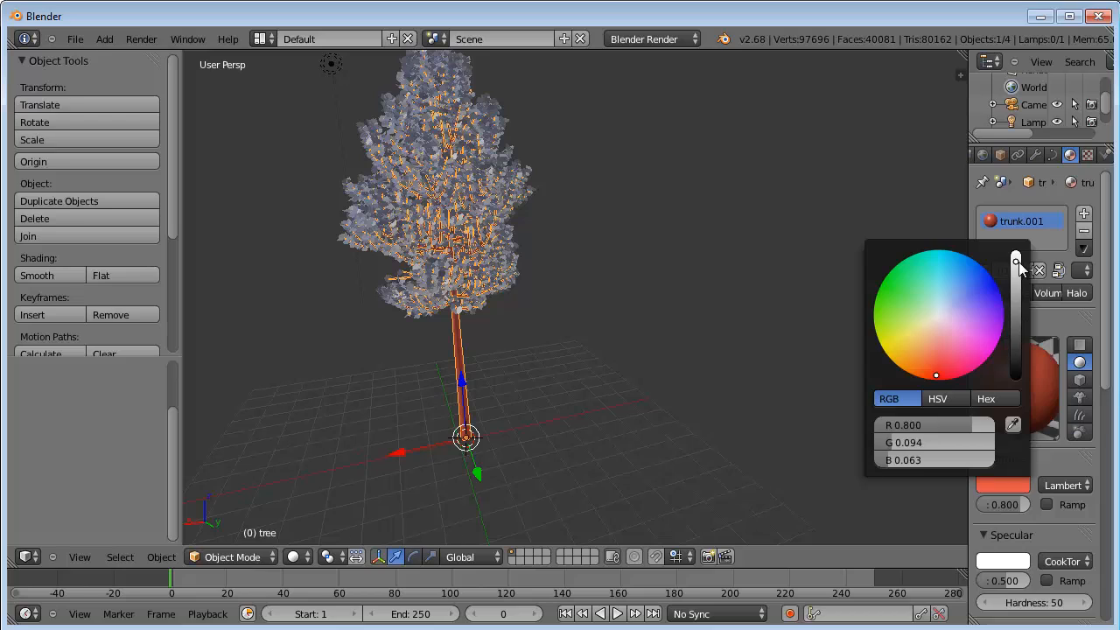
{"action": "left_click_drag", "start_coordinate": [1015, 260], "coordinate": [1018, 329]}
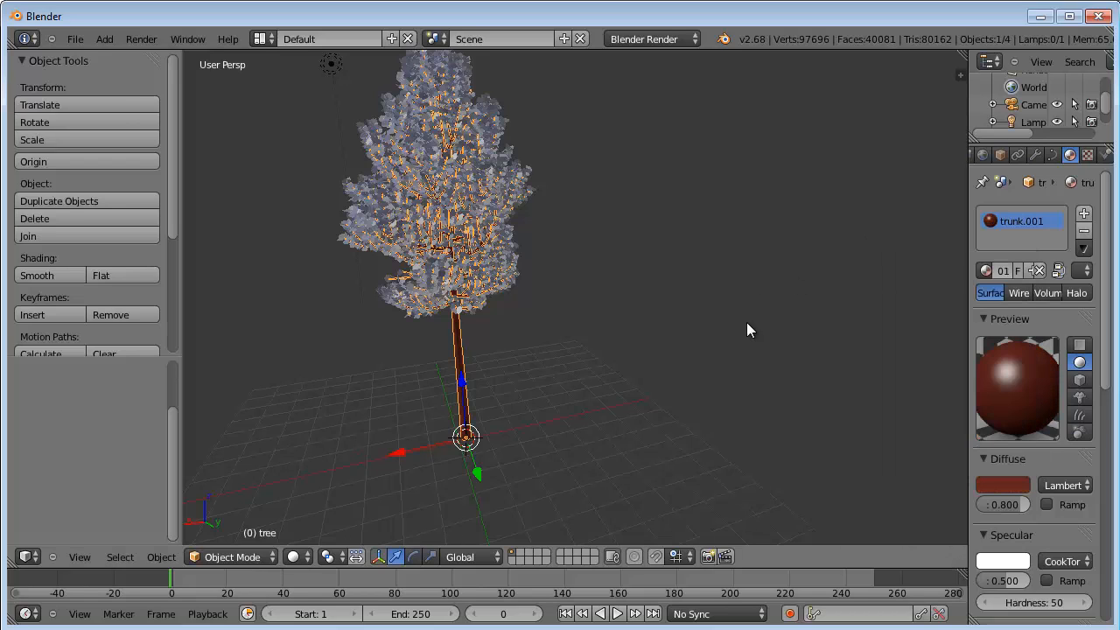
Select the tree's foliage, give it a new material and name it leaves.
{"action": "right_click", "coordinate": [525, 185]}
{"action": "left_click", "coordinate": [1029, 270]}
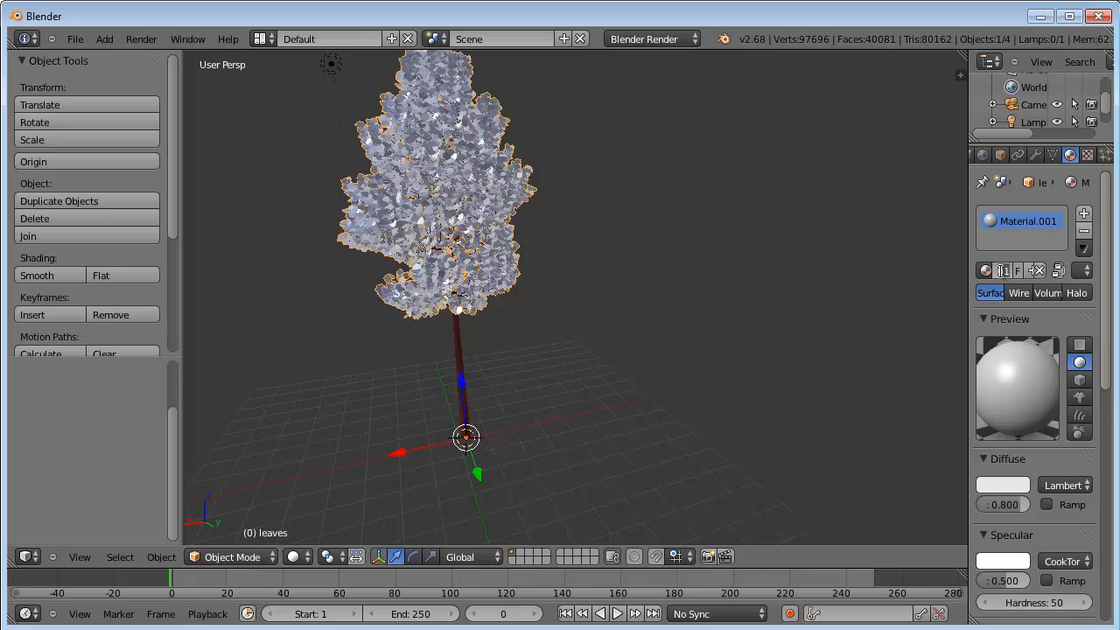
{"action": "left_click", "coordinate": [1004, 271]}
{"action": "type", "text": "leaves"}
{"action": "key", "text": "Return"}
Set the leaves material's diffuse color to a dark green.
{"action": "left_click", "coordinate": [1006, 482]}
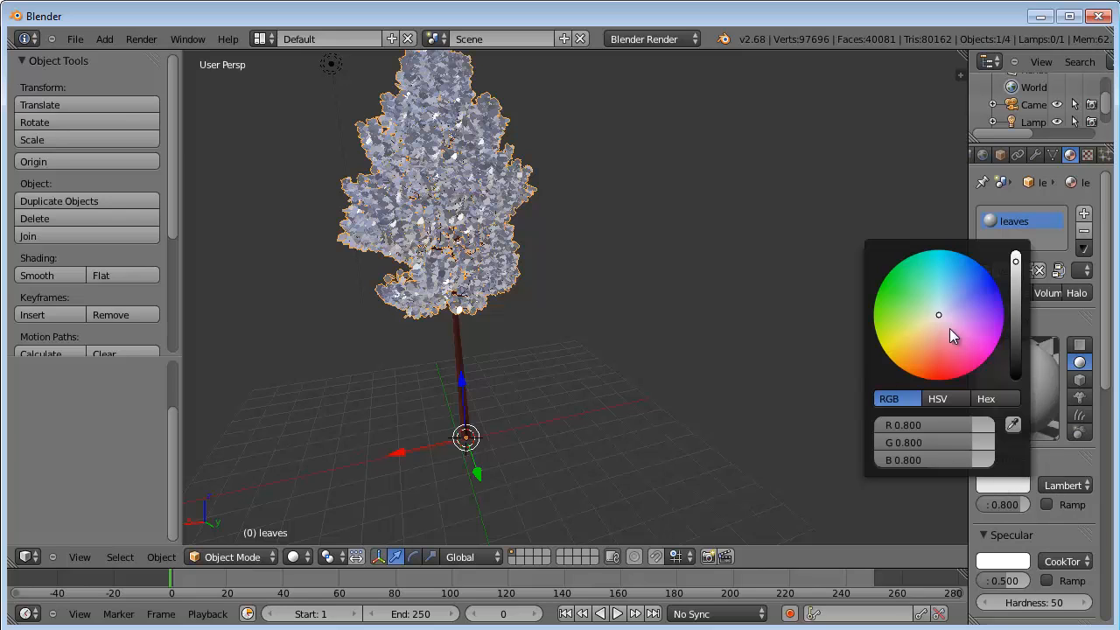
{"action": "left_click_drag", "start_coordinate": [949, 329], "coordinate": [886, 291]}
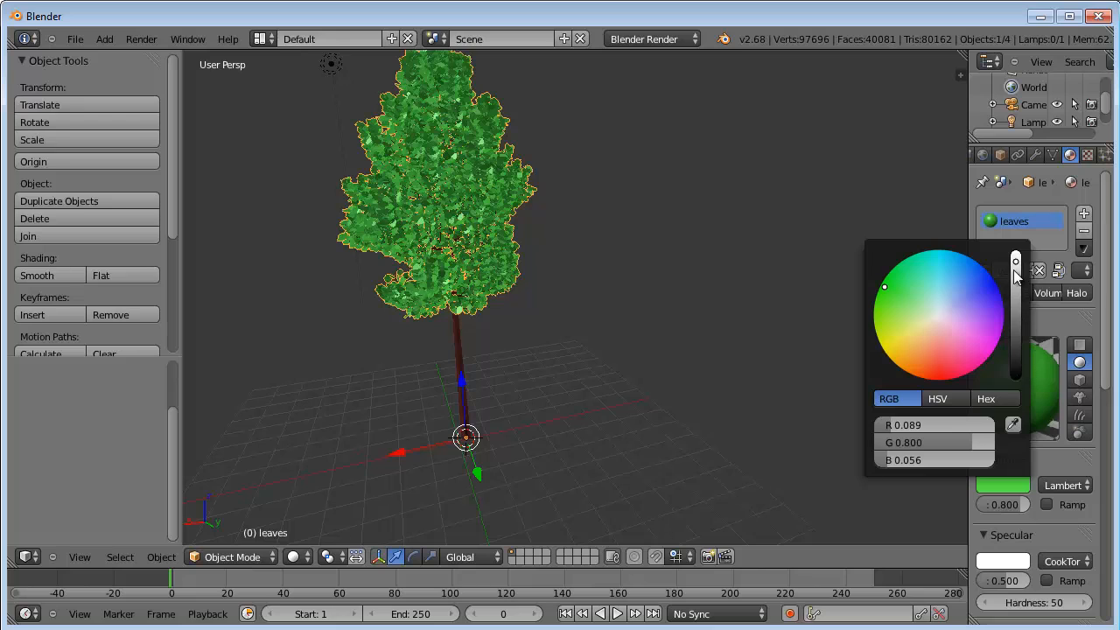
{"action": "left_click_drag", "start_coordinate": [1016, 274], "coordinate": [1017, 315]}
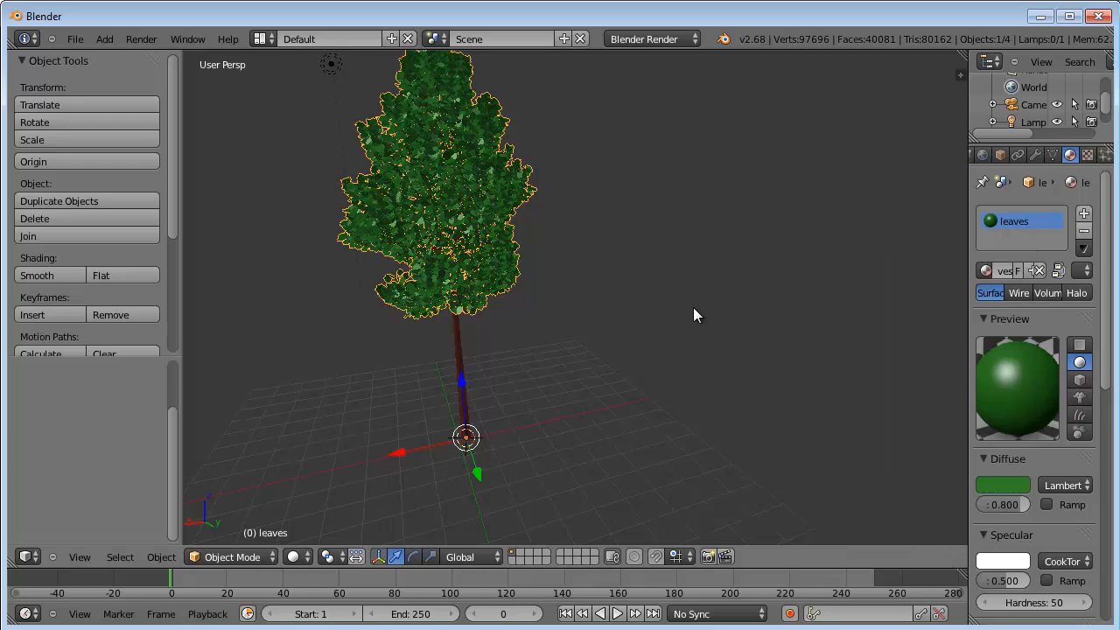
Deselect everything and examine the colored tree from several angles.
{"action": "middle_click_drag", "start_coordinate": [714, 325], "coordinate": [510, 345]}
{"action": "key", "text": "a"}
{"action": "middle_click_drag", "start_coordinate": [630, 393], "coordinate": [477, 280]}
{"action": "middle_click_drag", "start_coordinate": [490, 334], "coordinate": [829, 400]}
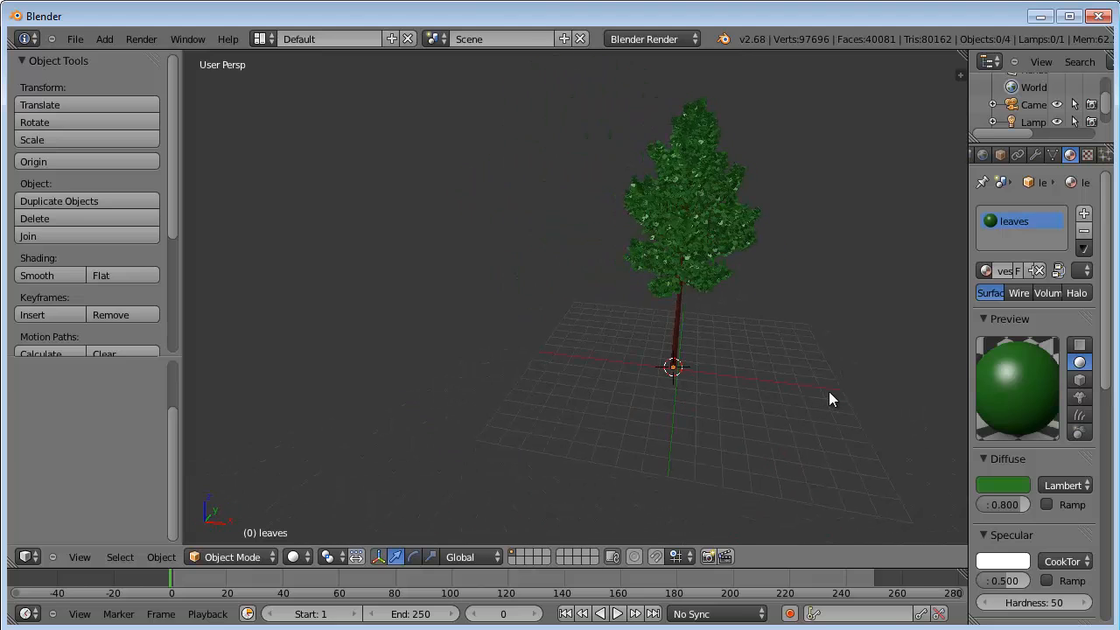